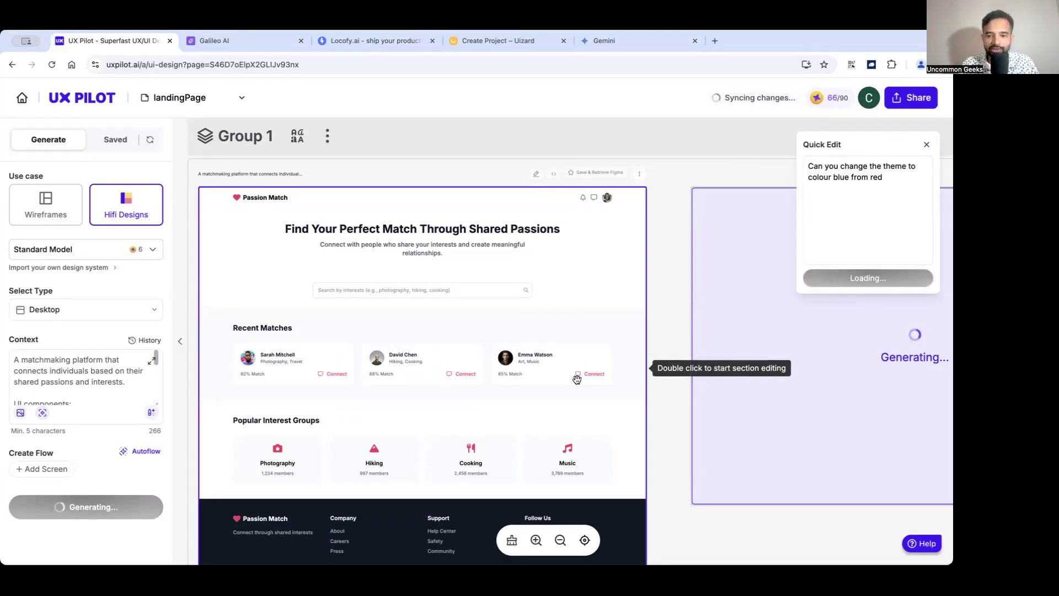
Step: Scroll the view sideways while the blue-theme Passion Match redesign generates
scroll(576, 380, "right", 5)
scroll(576, 380, "right", 5)
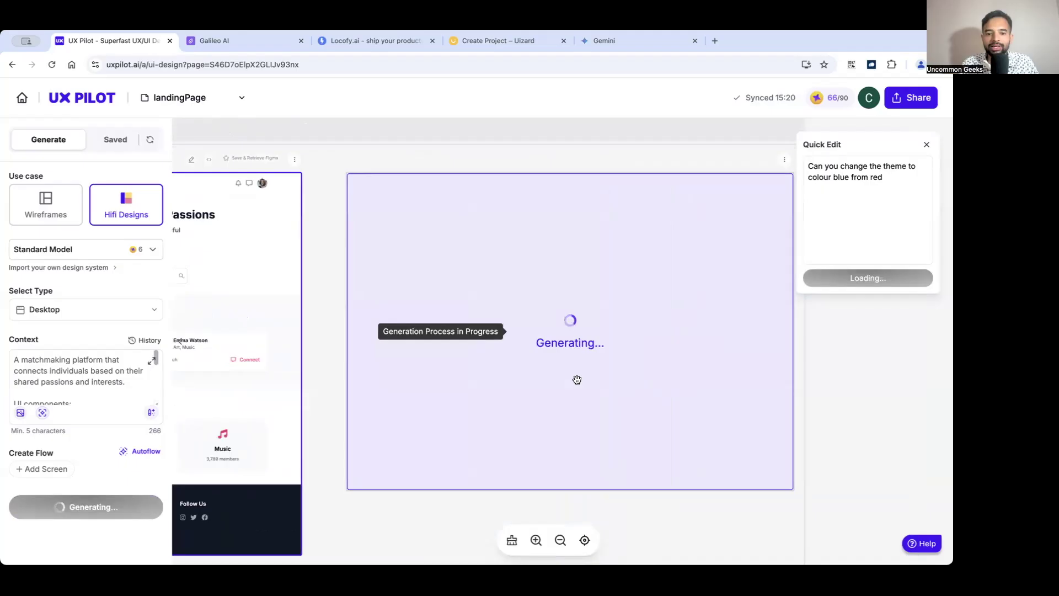
scroll(576, 380, "right", 1)
scroll(577, 380, "right", 1)
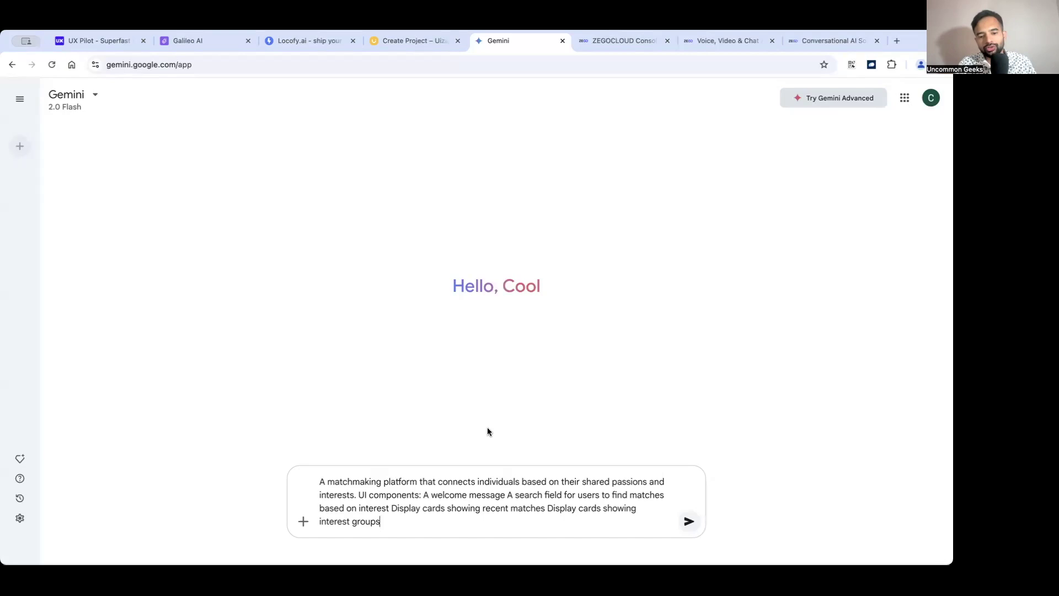
Step: Wrap the pasted matchmaking prompt in double quotes
left_click(439, 484)
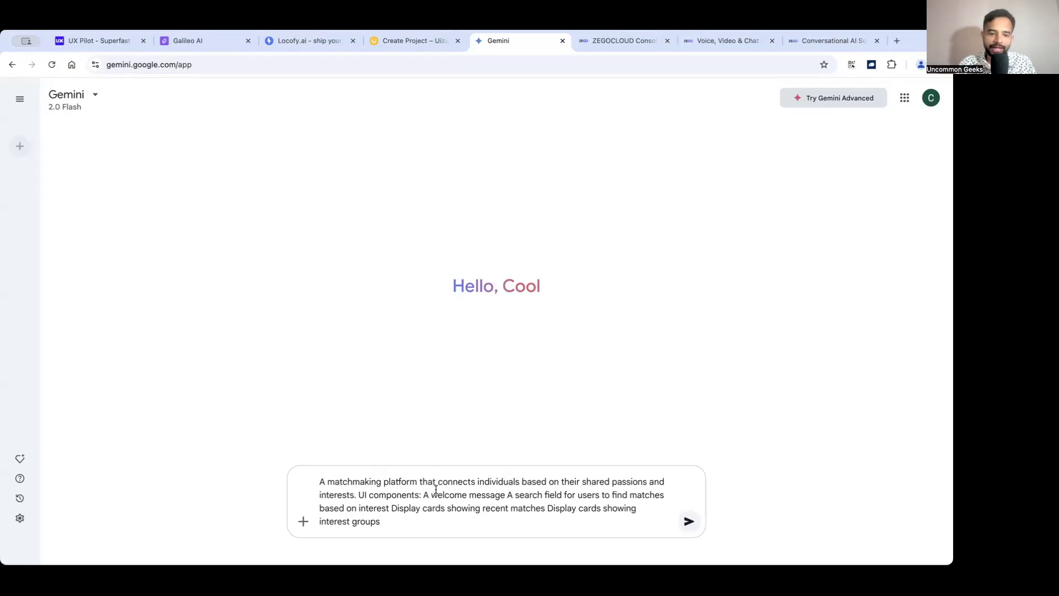
left_click(320, 482)
type("\"")
left_click(442, 519)
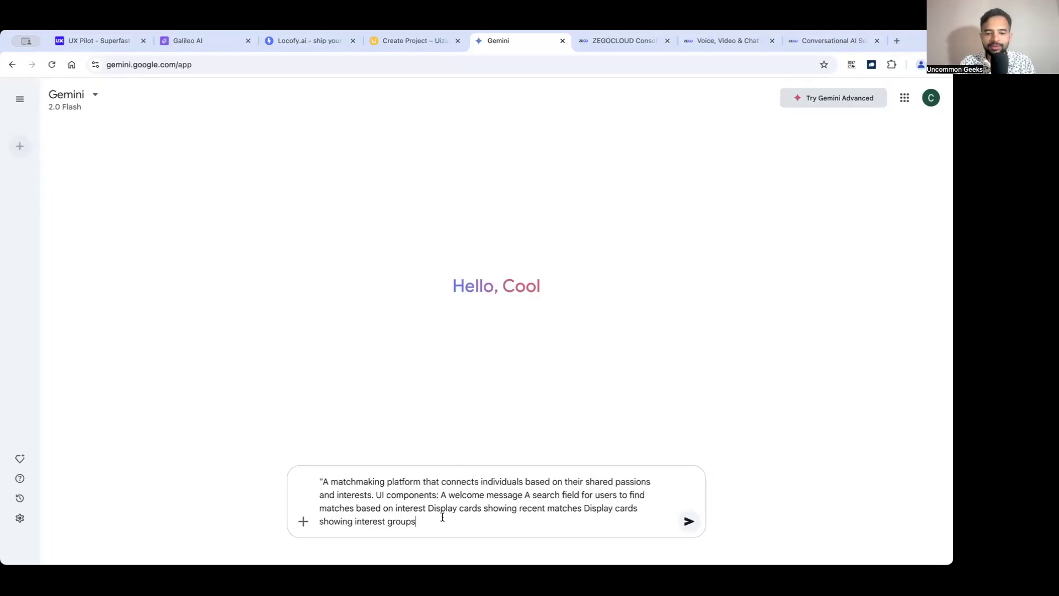
type("\"")
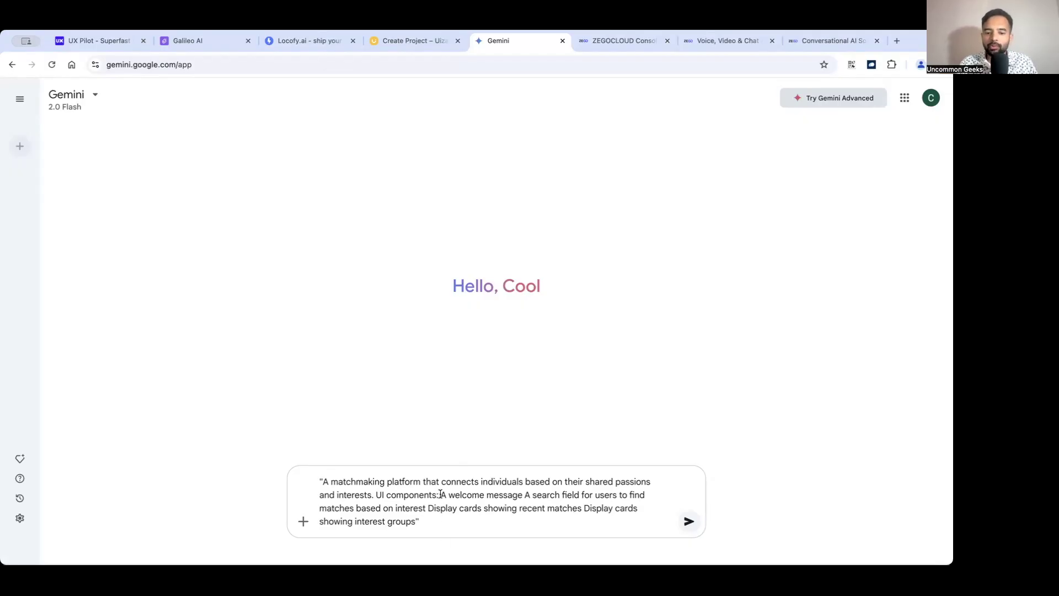
Step: Highlight the welcome-message and recent-matches card parts of the prompt
left_click_drag(440, 494, 595, 495)
left_click(530, 494)
left_click(594, 494)
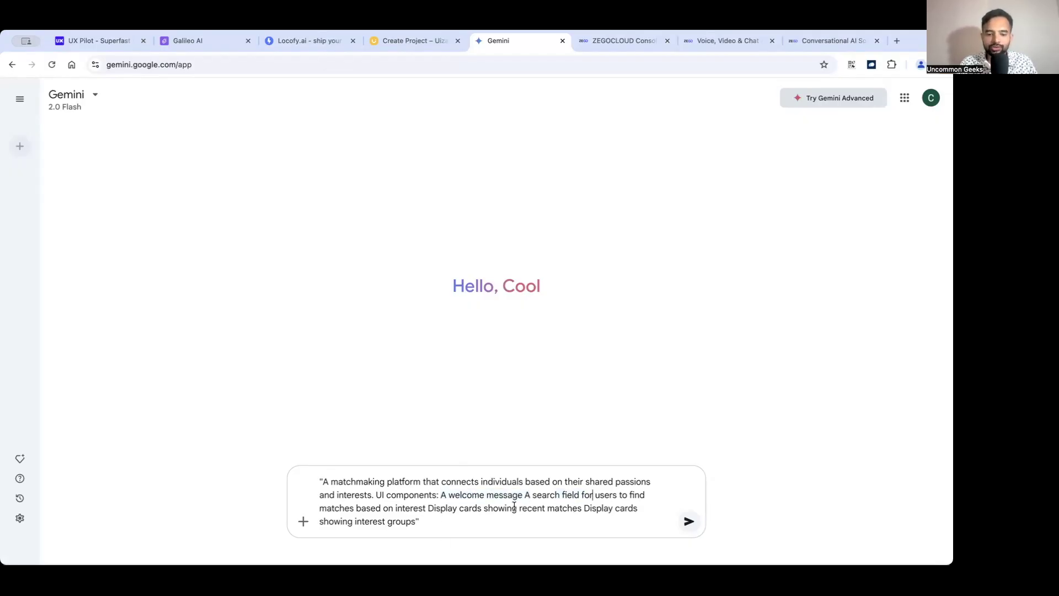
left_click_drag(349, 505, 556, 511)
left_click(467, 508)
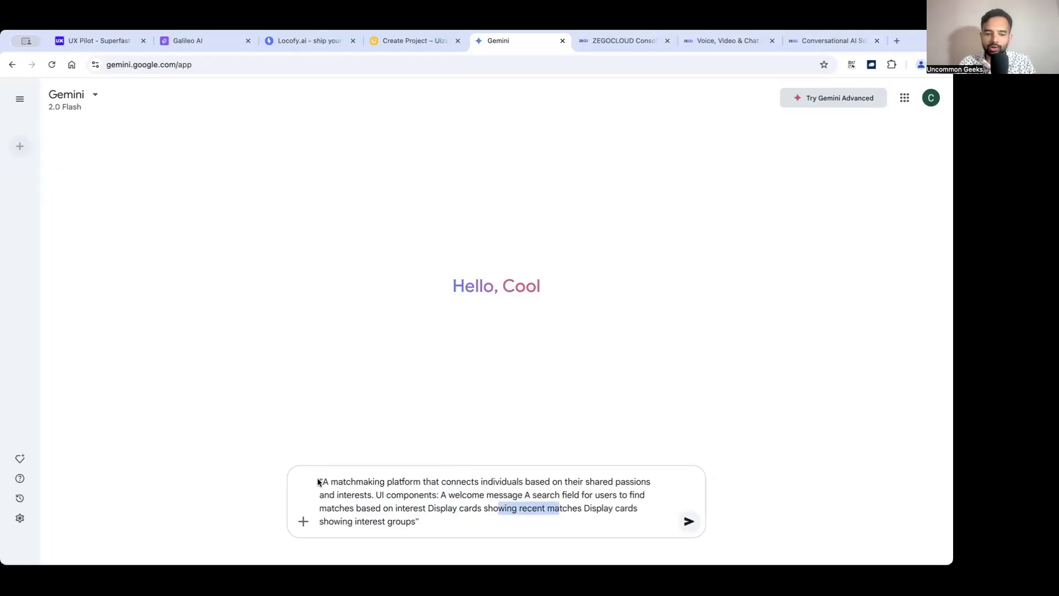
Step: Add 'Can you build a reactjs web page for this' as the first line and send
left_click(330, 477)
key("Return")
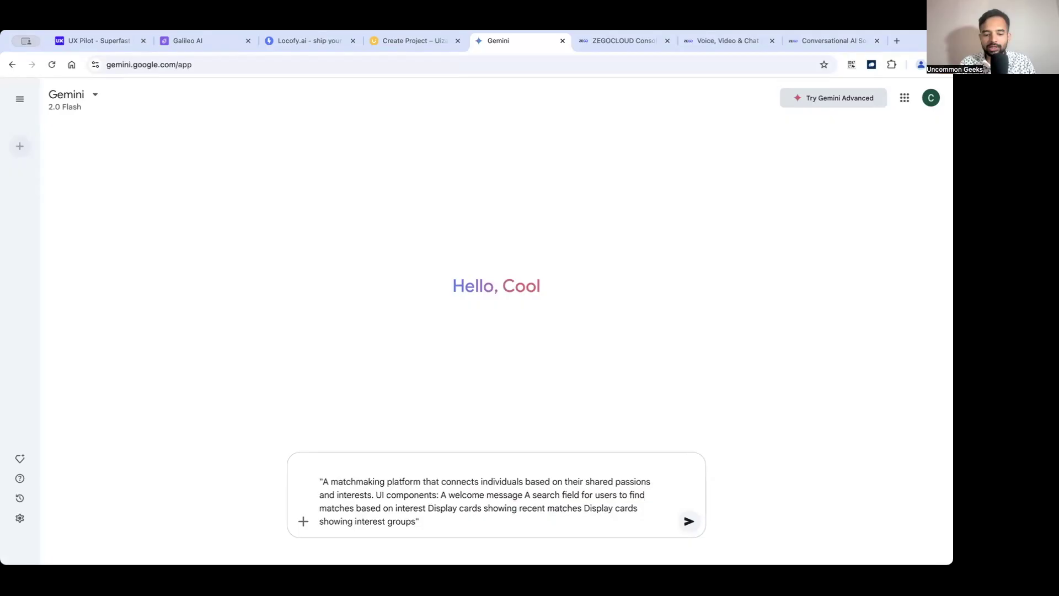
type("Can you build a rea")
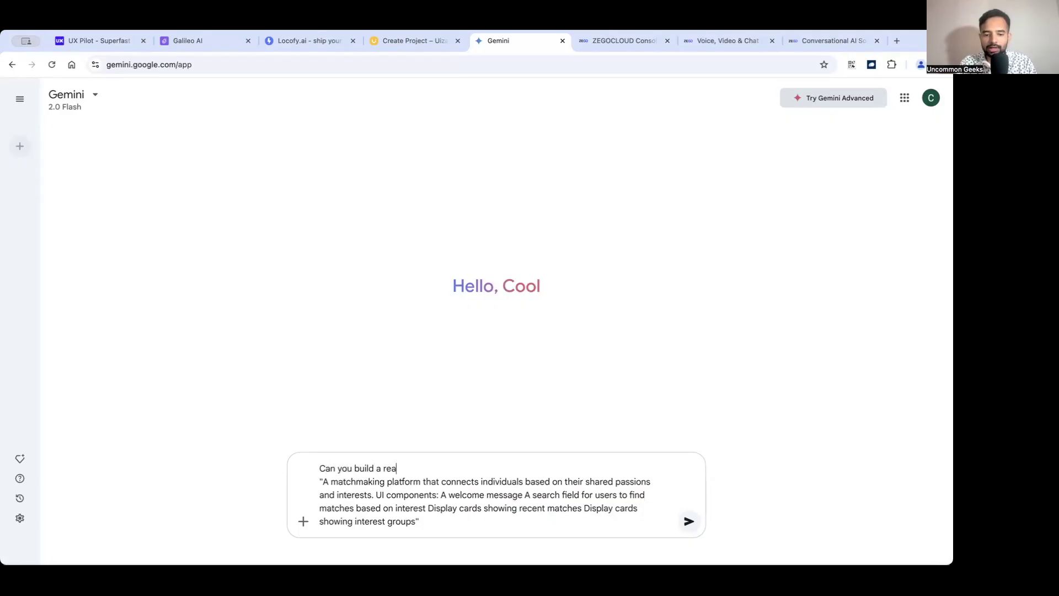
type("ctjs web page ")
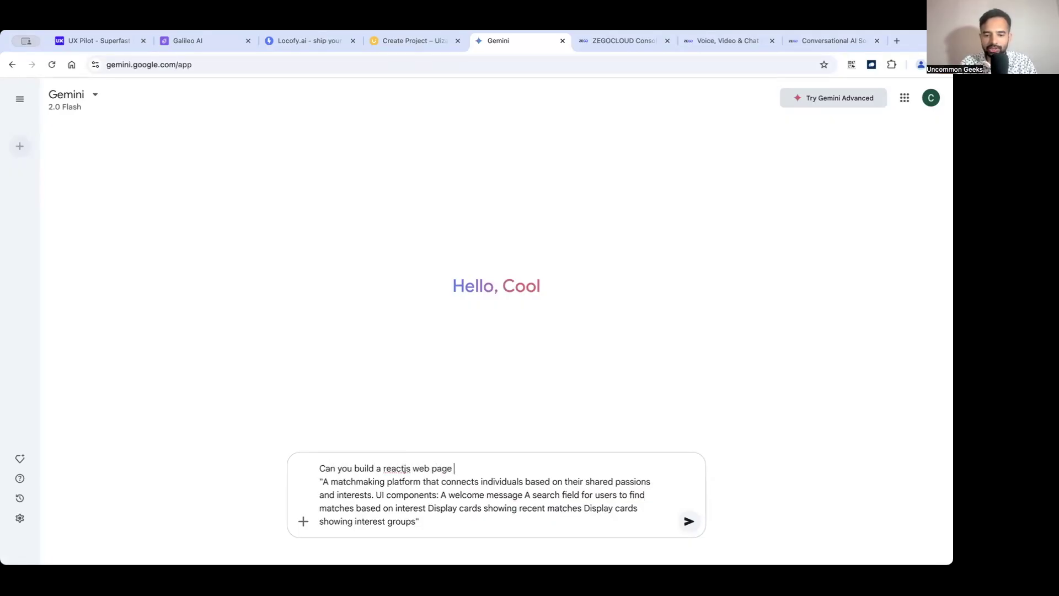
type("for this")
key("Return")
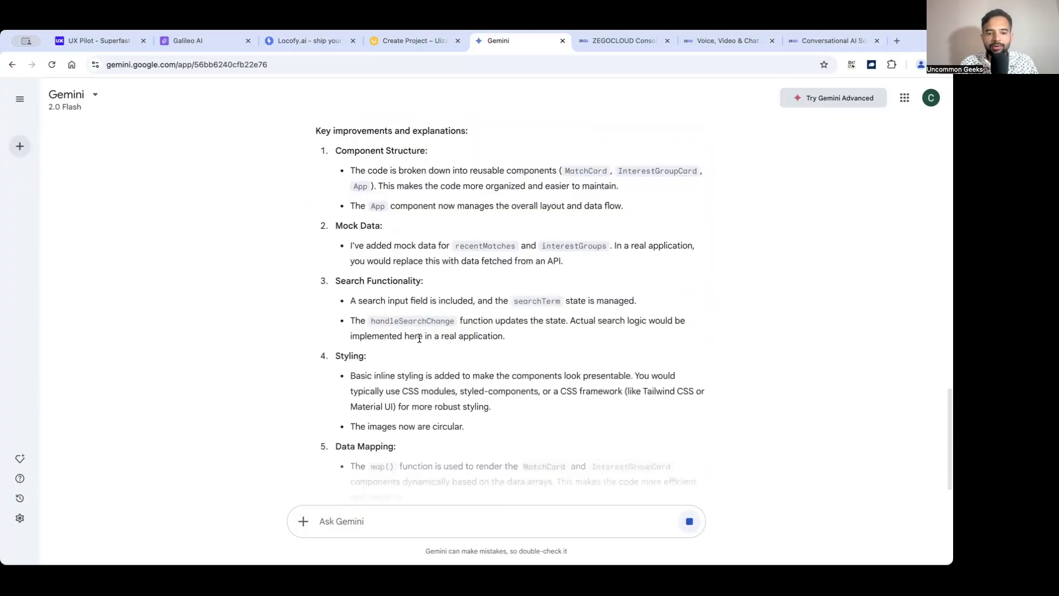
Step: Scroll through Gemini's React code and explanations, then back to the response top
scroll(425, 320, "up", 10)
scroll(428, 298, "down", 10)
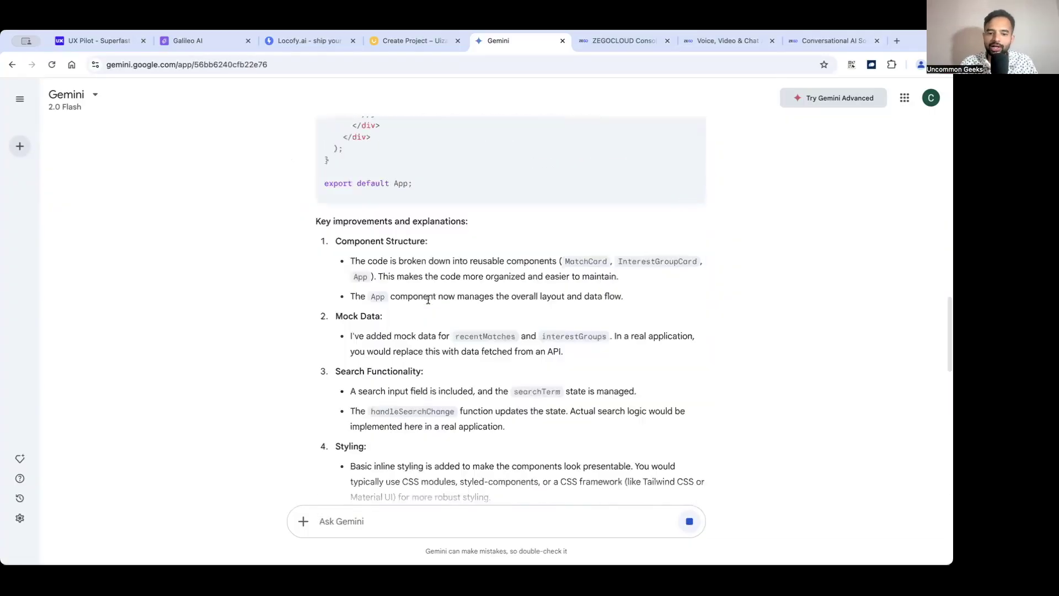
scroll(429, 298, "down", 5)
scroll(428, 298, "down", 2)
scroll(428, 298, "up", 4)
scroll(428, 300, "up", 5)
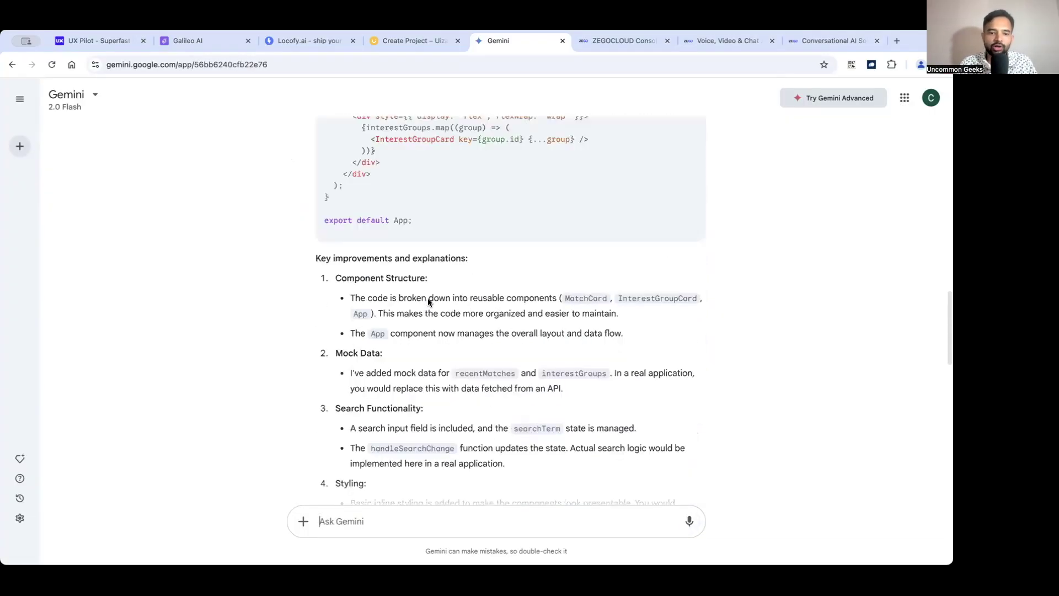
scroll(428, 299, "up", 5)
scroll(428, 299, "up", 5)
scroll(428, 299, "up", 3)
scroll(428, 301, "up", 4)
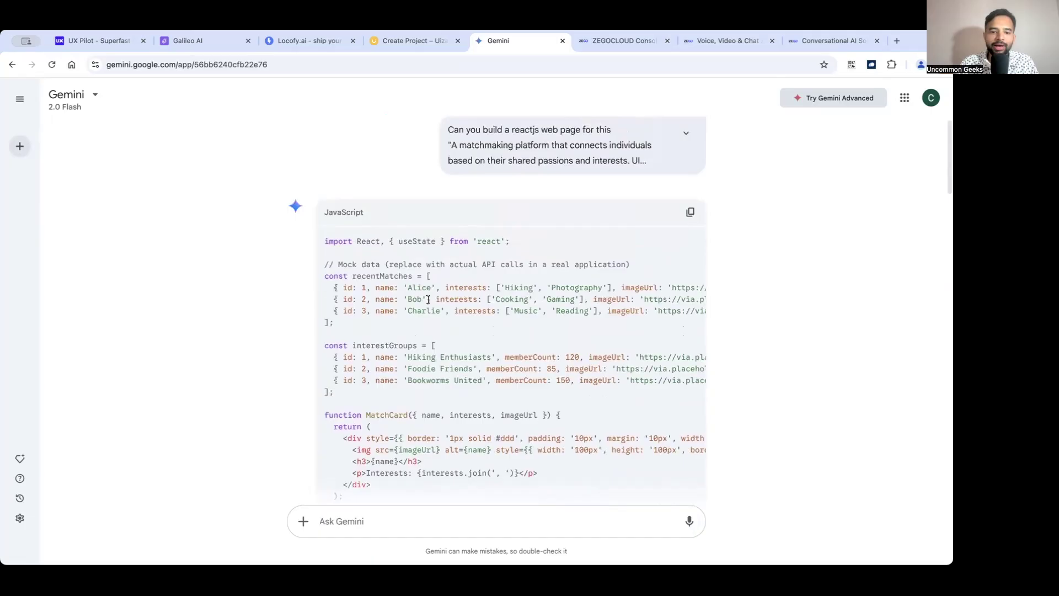
scroll(429, 299, "down", 4)
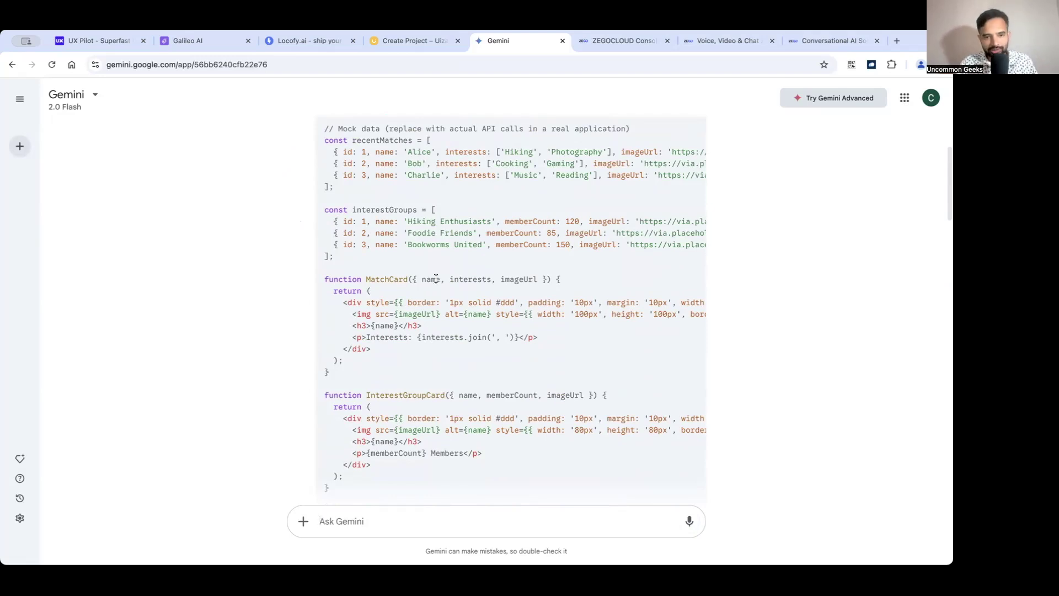
scroll(452, 215, "up", 3)
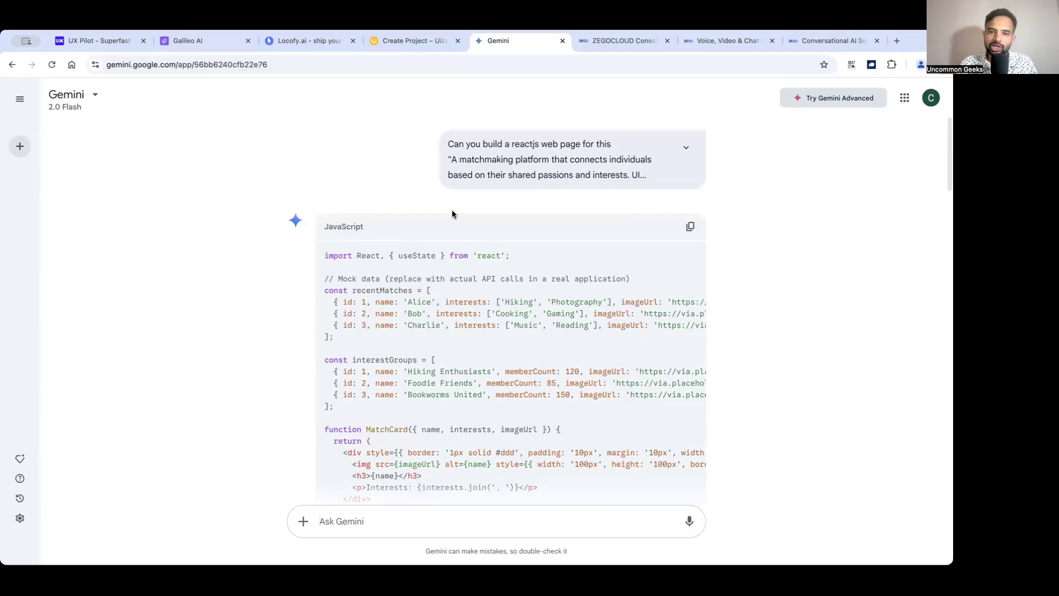
Step: Browse the ZEGOCLOUD homepage, then return to the console dashboard
left_click(623, 45)
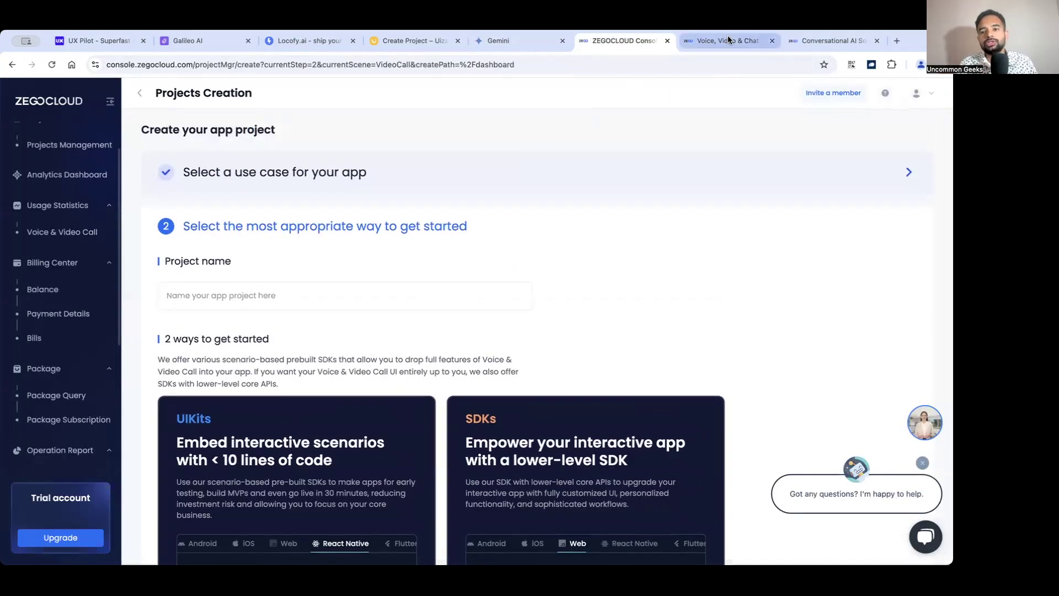
left_click(728, 39)
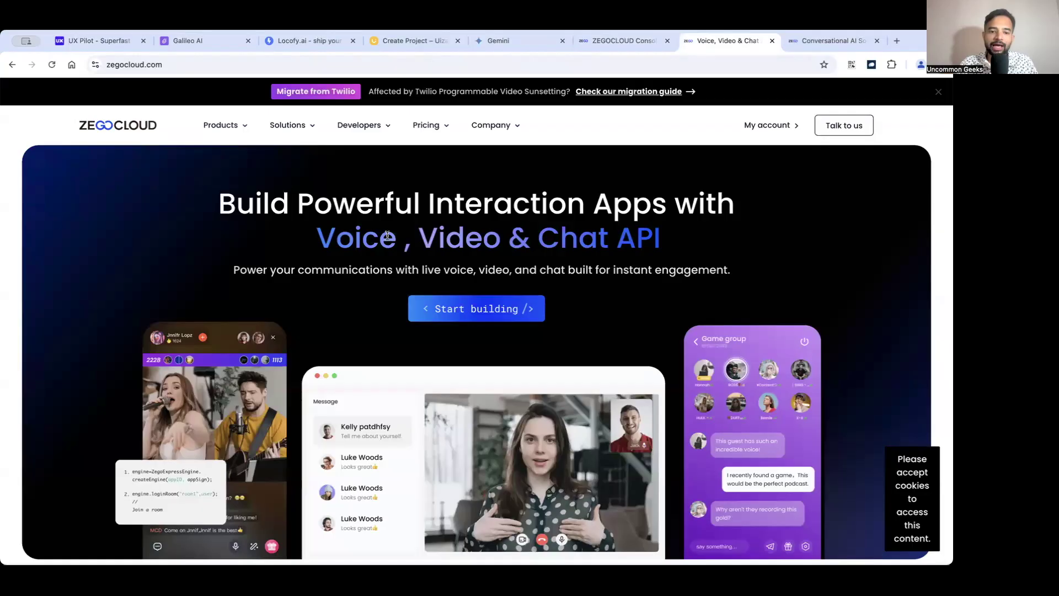
scroll(595, 252, "down", 9)
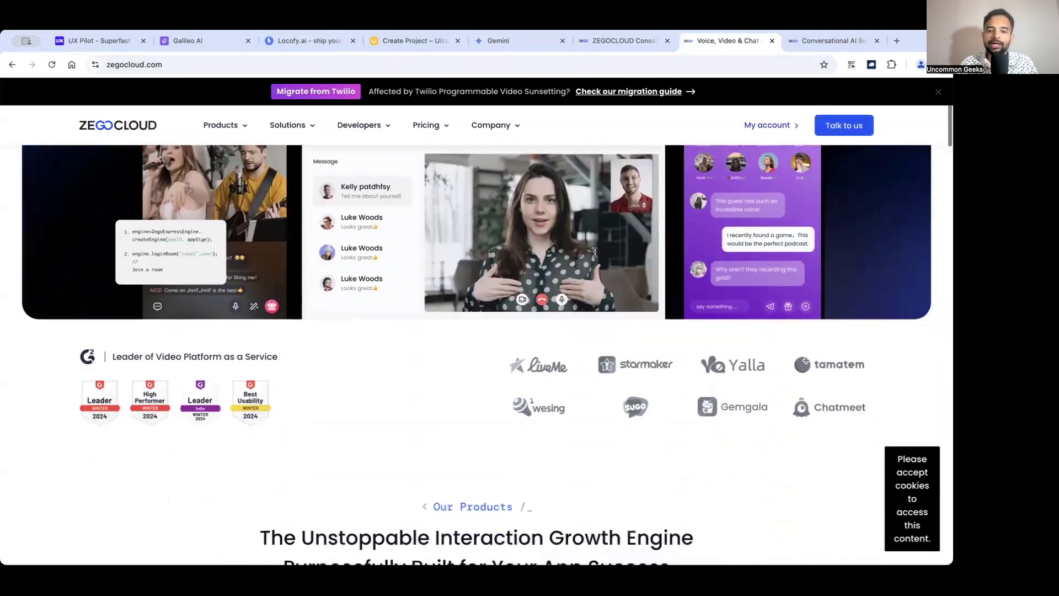
scroll(595, 254, "down", 3)
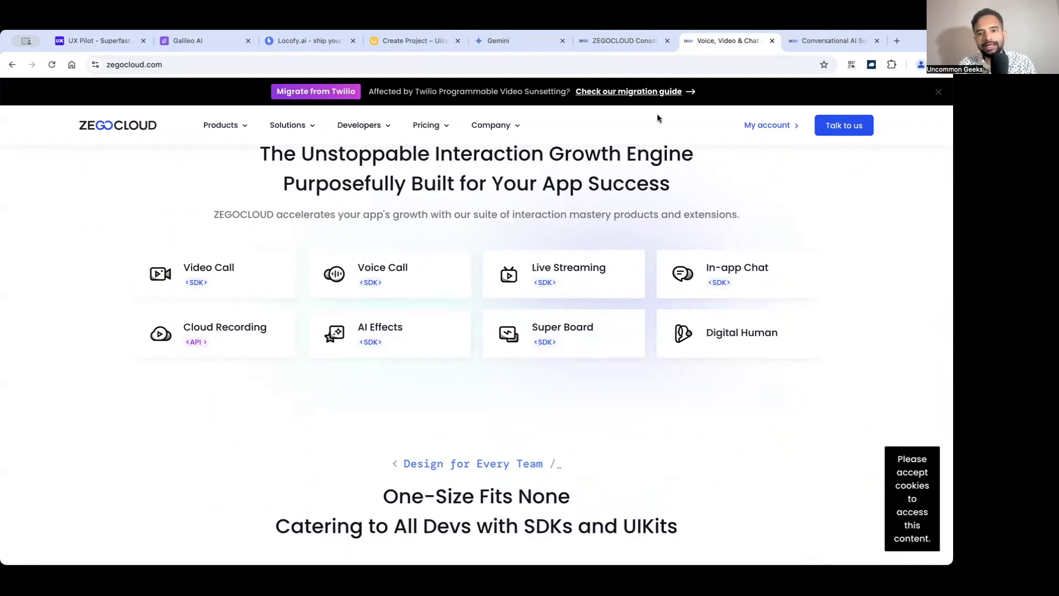
left_click(618, 40)
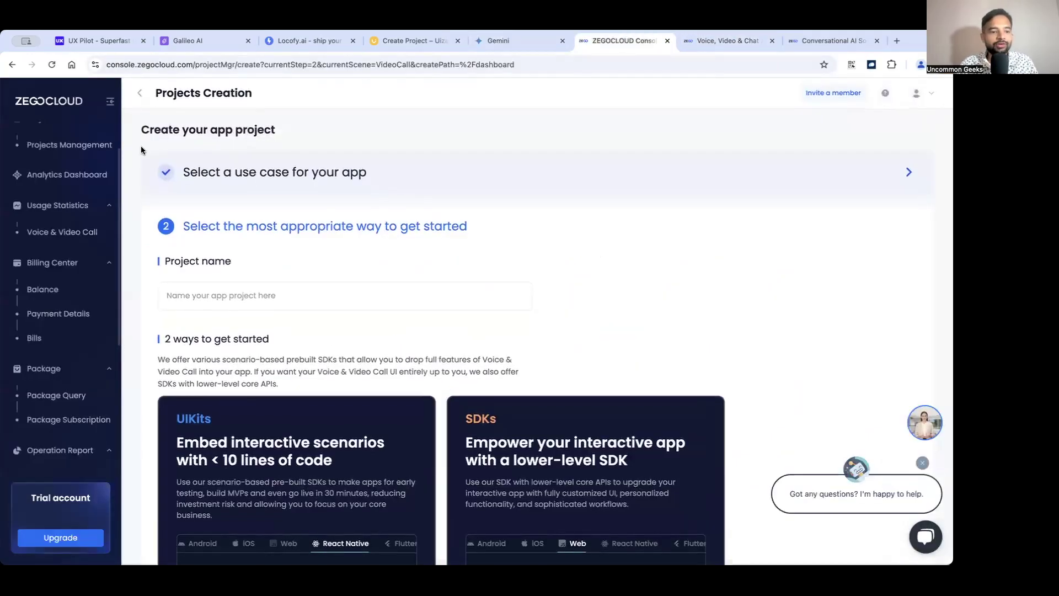
left_click(140, 94)
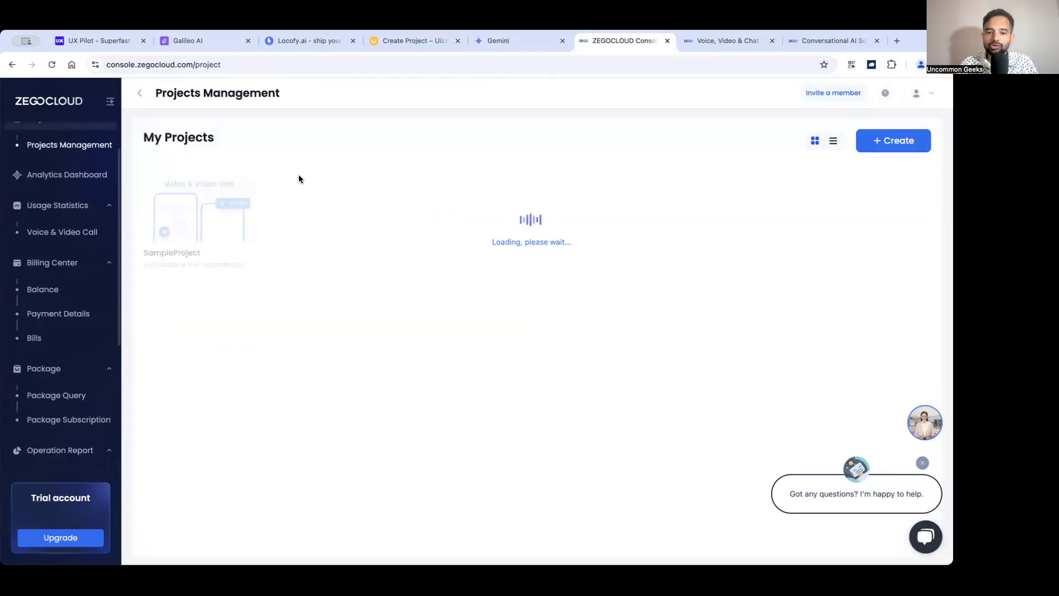
left_click(140, 93)
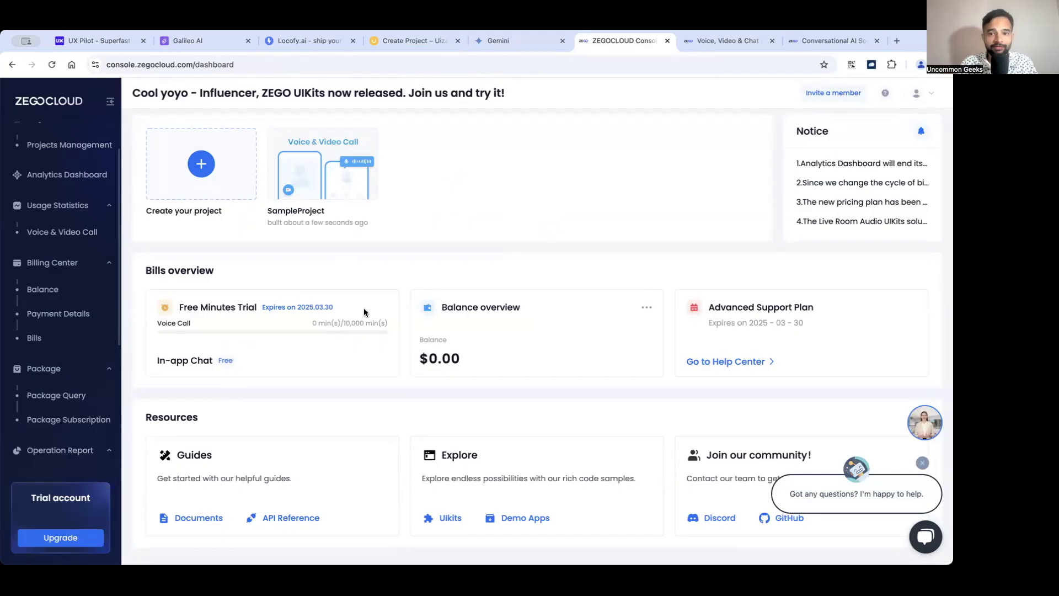
Step: Start a new ZEGOCLOUD project, advance to the UIKits/SDKs step, and view Conversational AI
left_click(201, 164)
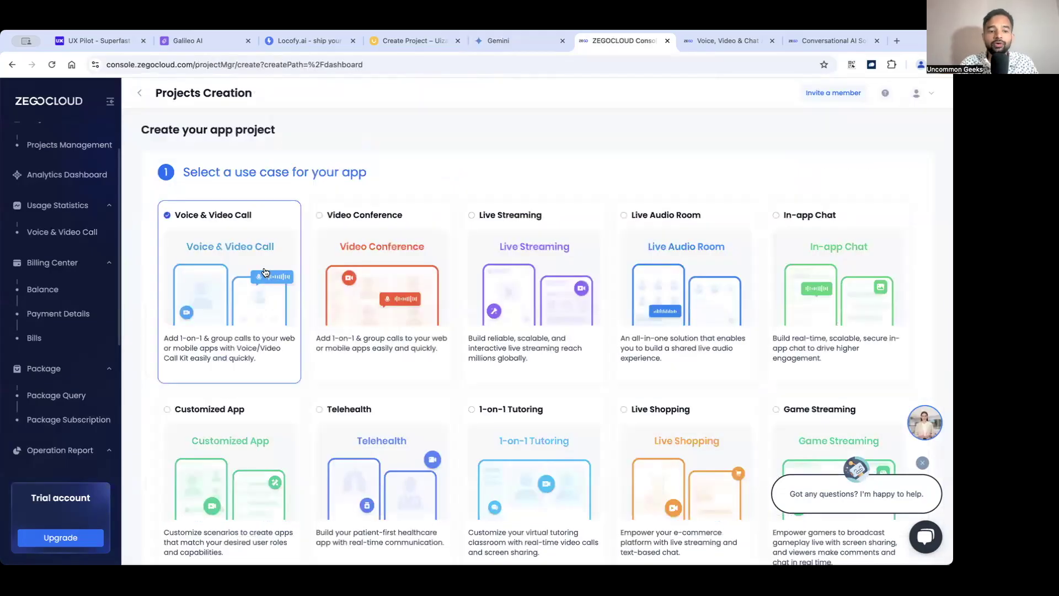
scroll(266, 272, "down", 5)
left_click(267, 474)
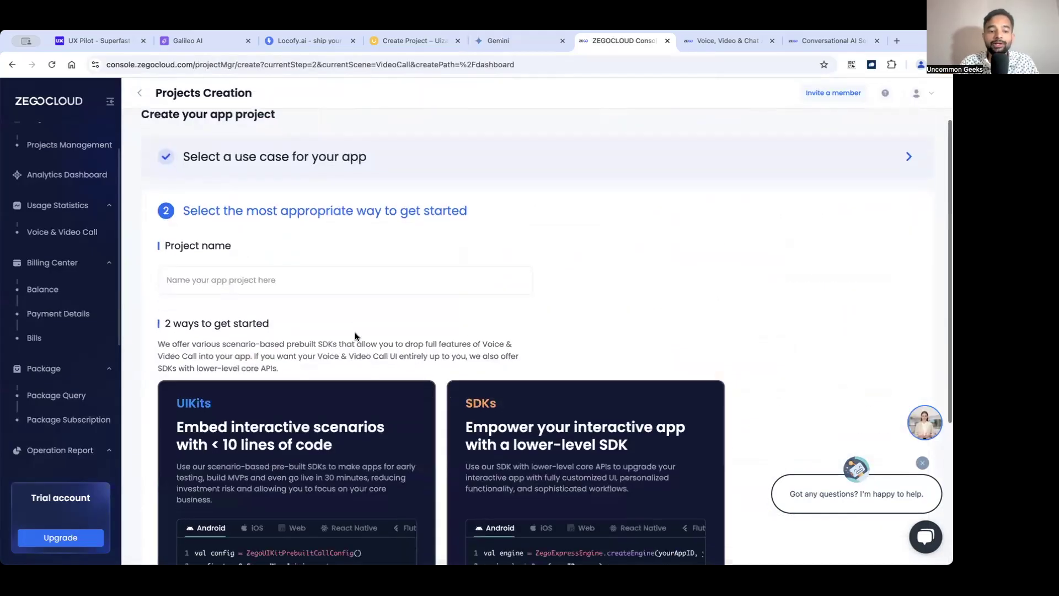
scroll(356, 333, "down", 4)
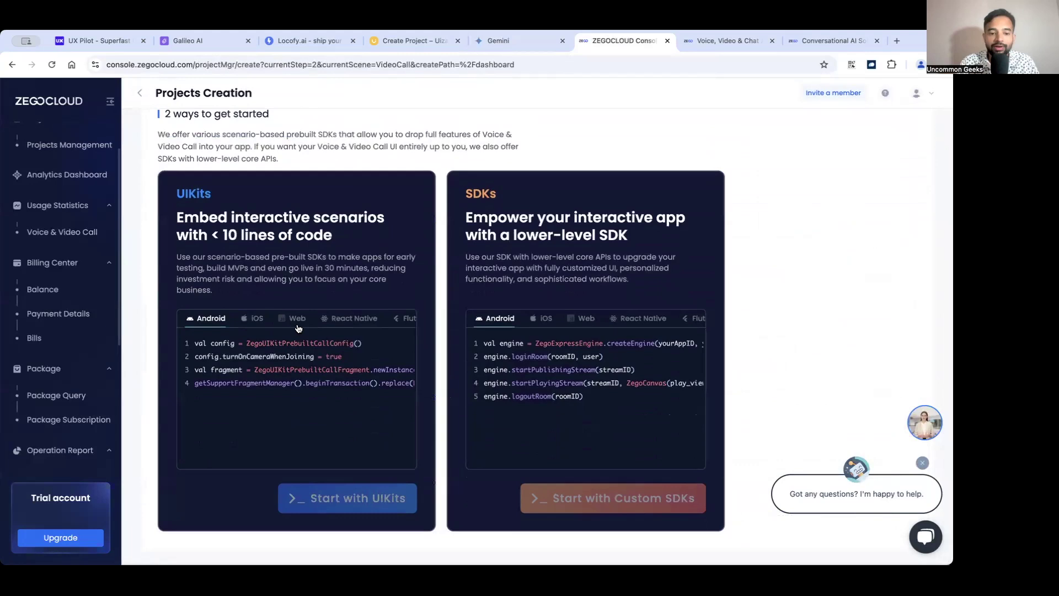
scroll(306, 326, "right", 1)
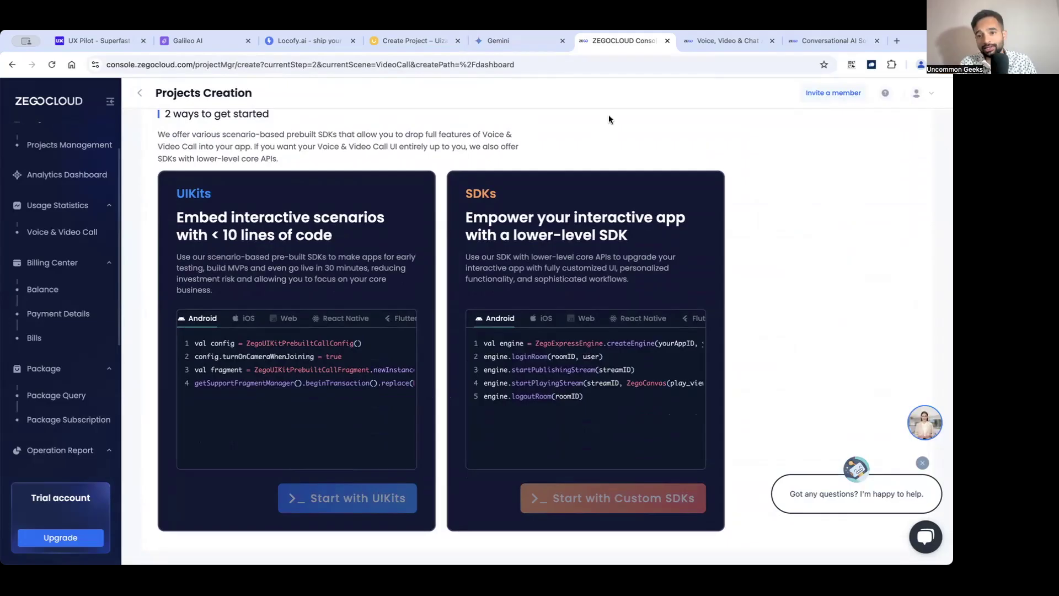
left_click(800, 37)
mouse_move(525, 124)
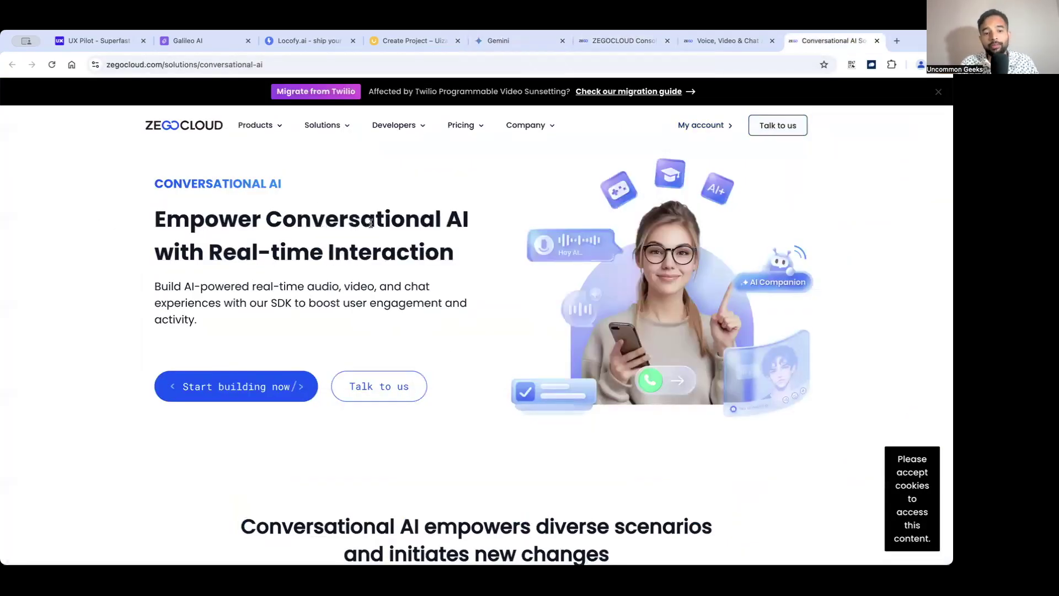
Step: Skim the Conversational AI page, then close all three ZEGOCLOUD tabs
left_click_drag(208, 261, 333, 260)
left_click(334, 260)
scroll(333, 261, "down", 1)
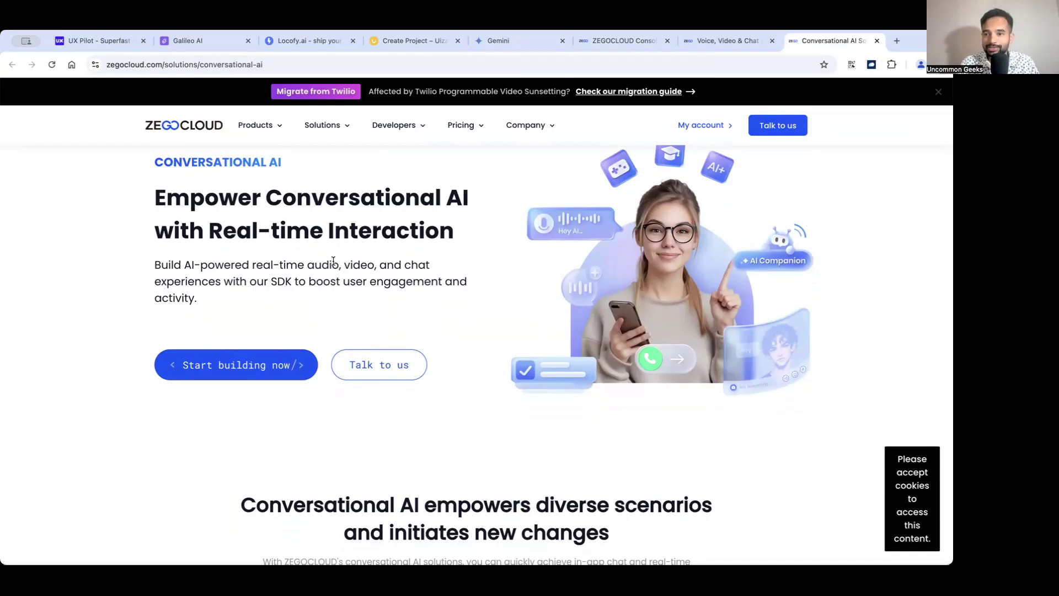
left_click(629, 41)
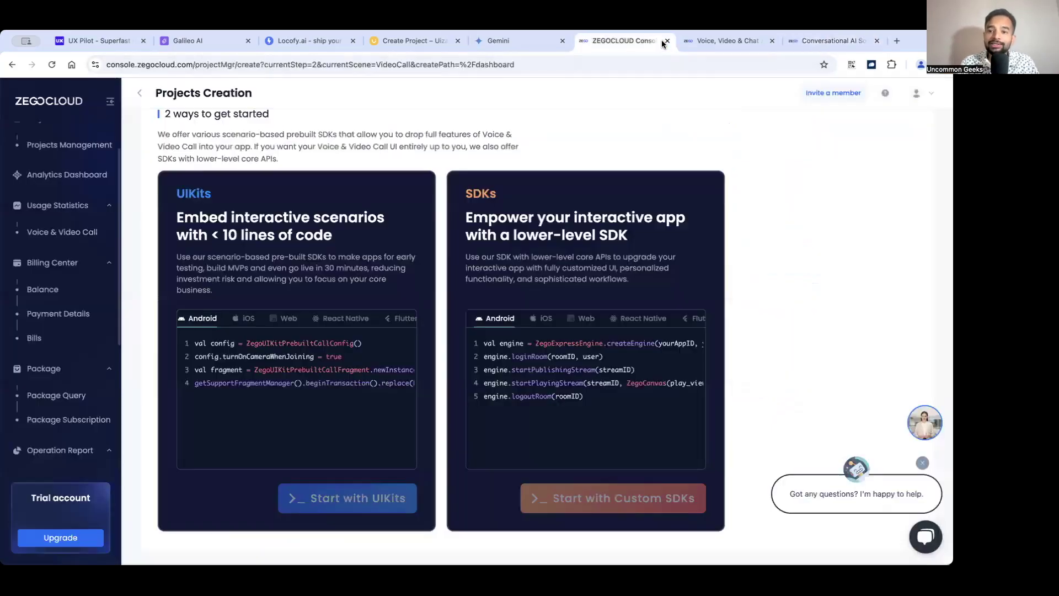
left_click(666, 41)
left_click(666, 41)
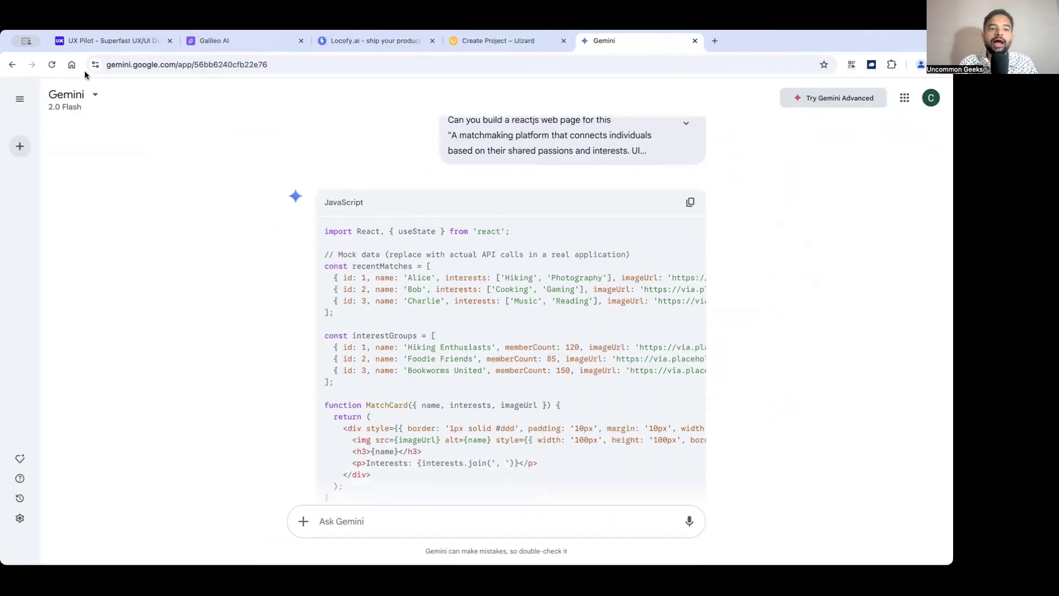
Step: Review the matchmaking-platform Context in UX Pilot and generate a Hifi Desktop design
left_click(99, 44)
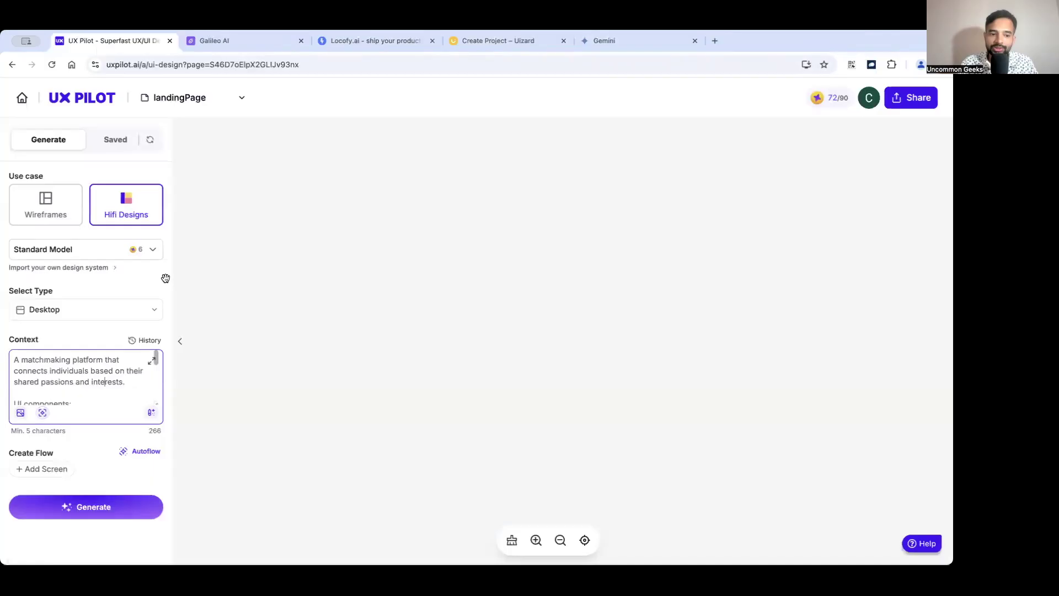
scroll(109, 400, "down", 2)
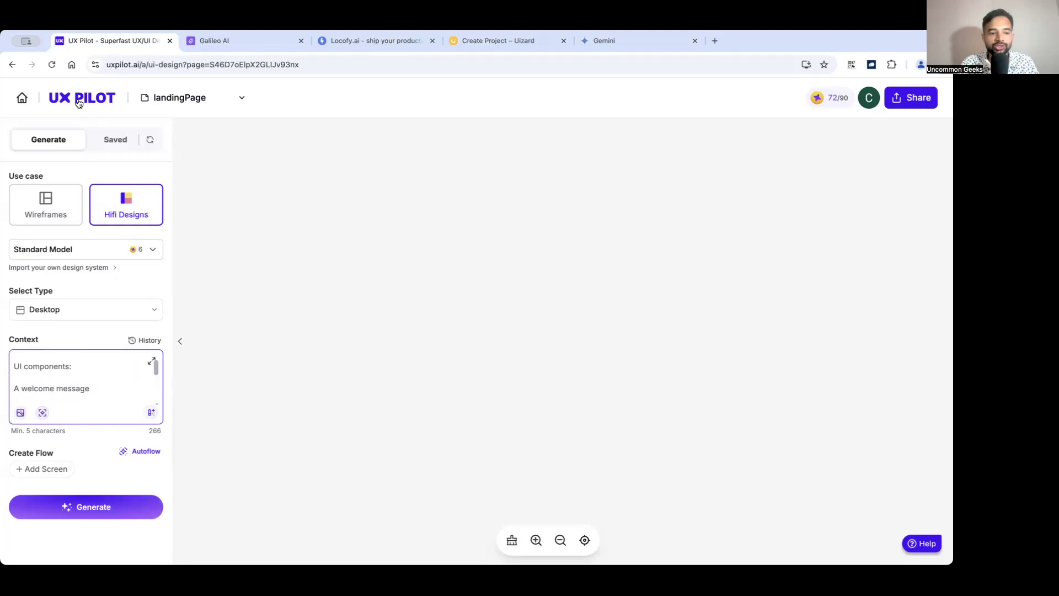
scroll(78, 377, "up", 2)
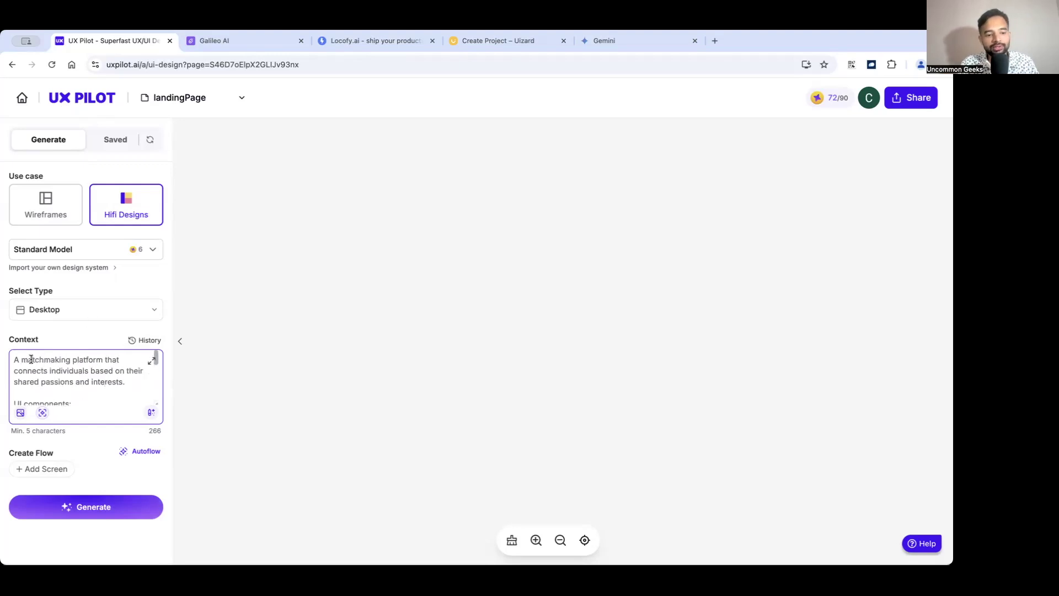
scroll(33, 364, "down", 2)
scroll(44, 372, "down", 2)
scroll(51, 377, "down", 2)
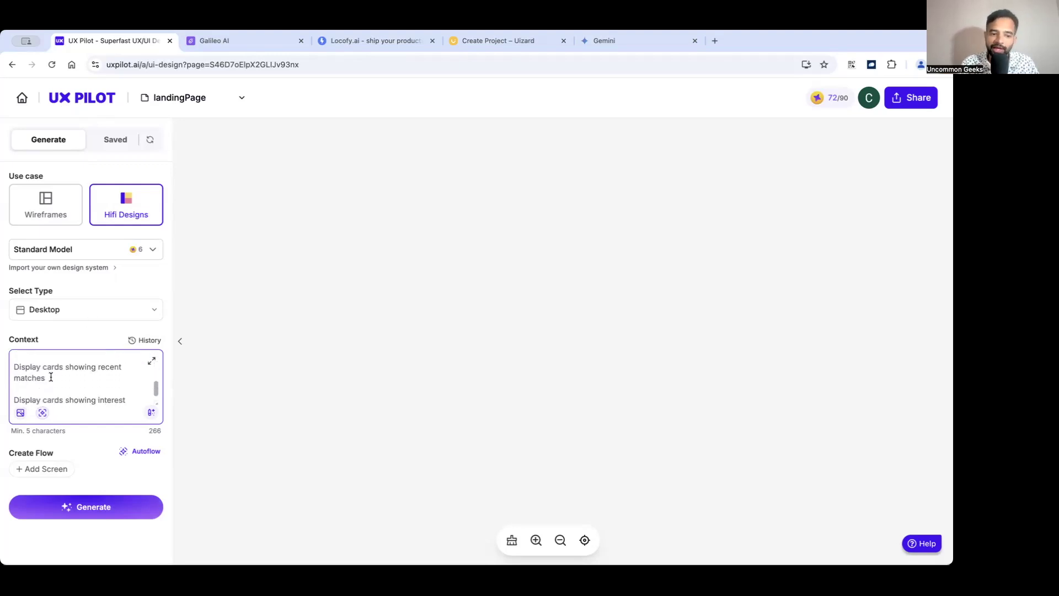
scroll(51, 377, "down", 1)
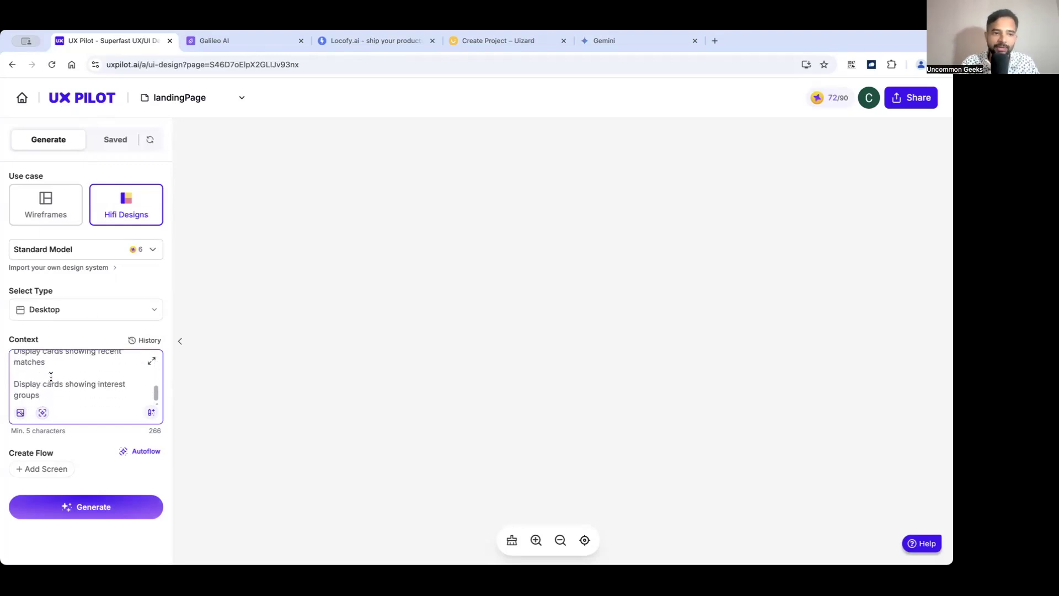
left_click(112, 519)
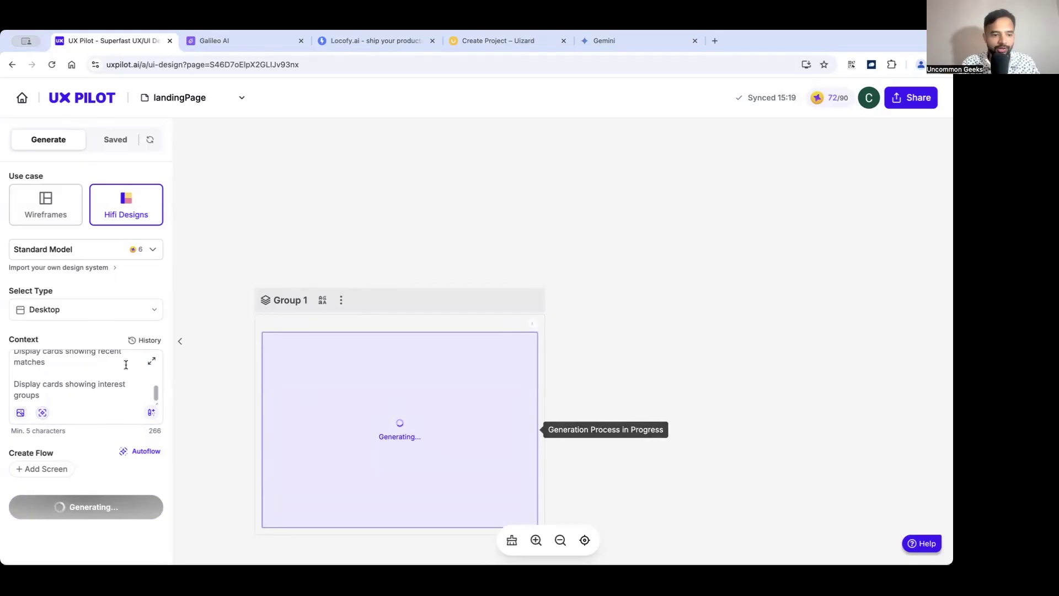
Step: Zoom in on the finished Passion Match landing page card on the canvas
scroll(88, 373, "up", 3)
scroll(84, 375, "up", 4)
scroll(84, 377, "up", 4)
scroll(84, 377, "up", 1)
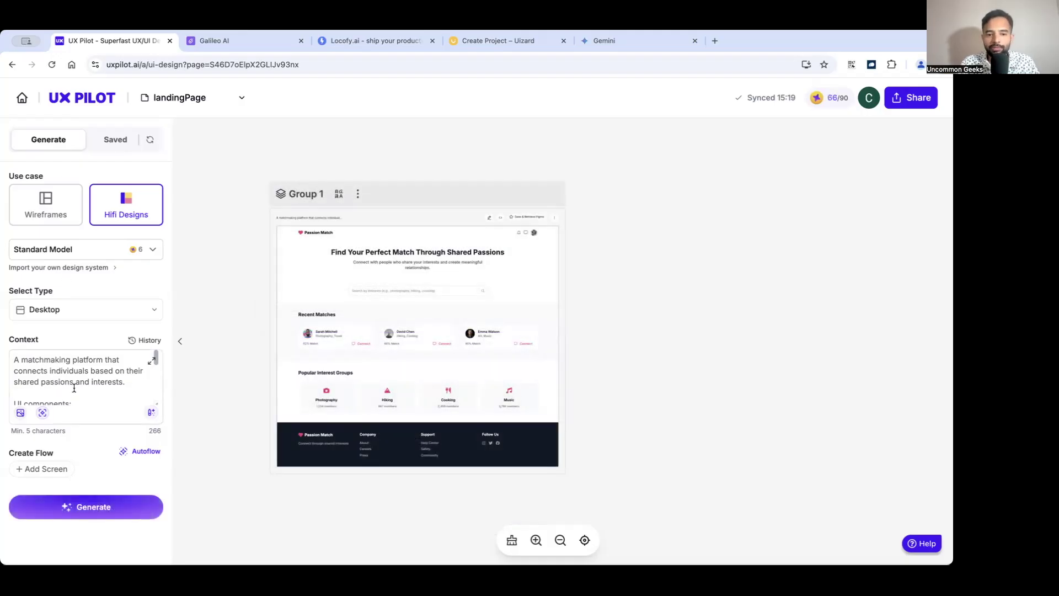
scroll(352, 298, "up", 2)
scroll(353, 298, "up", 2)
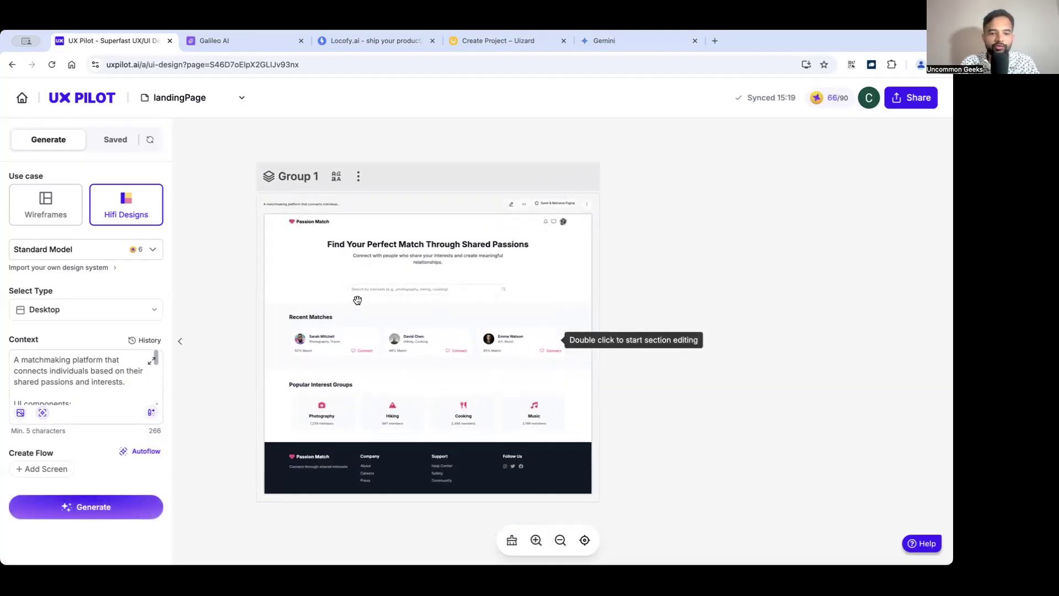
scroll(356, 298, "up", 2)
scroll(357, 298, "up", 2)
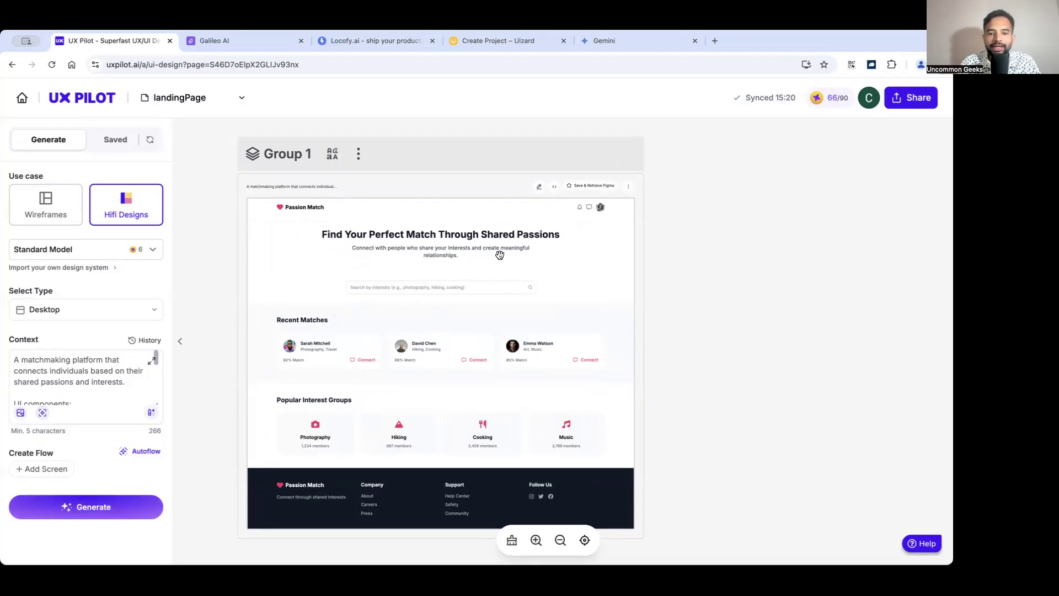
mouse_move(441, 244)
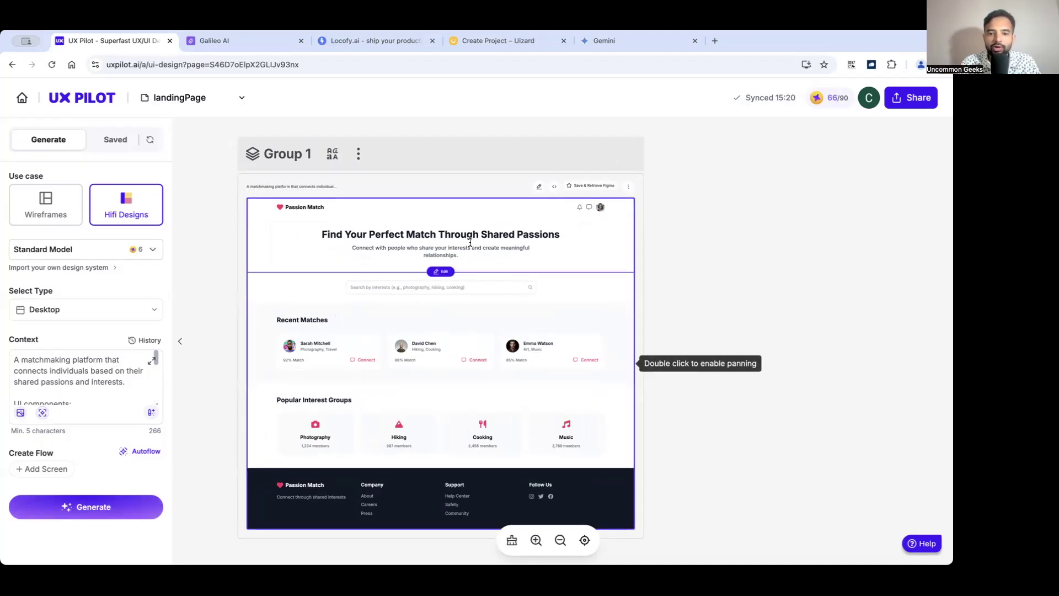
Step: Dismiss the upgrade credits notice and open Quick Edit from the page's options menu
double_click(439, 218)
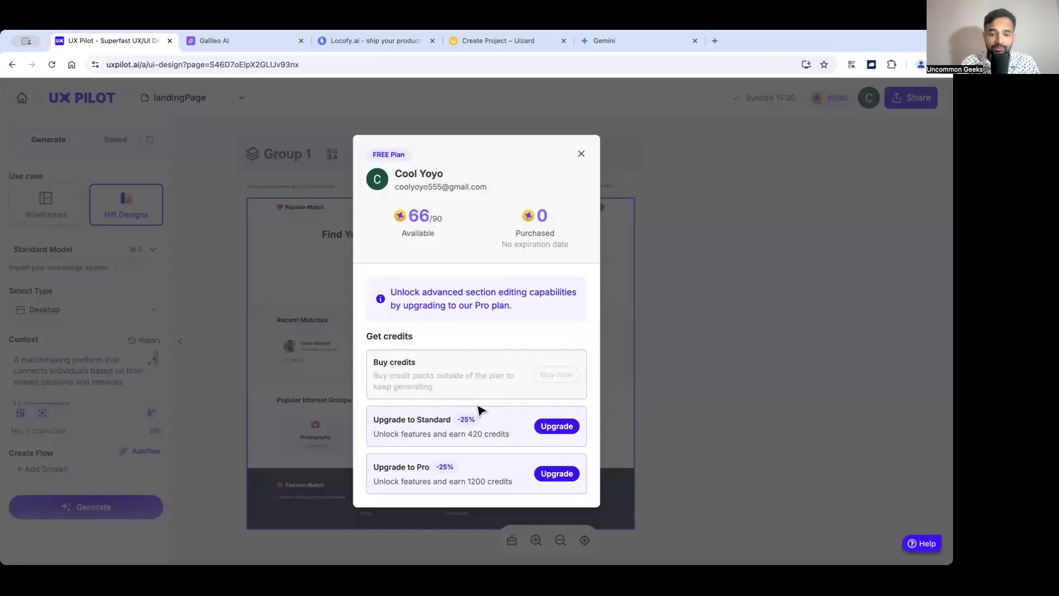
left_click(581, 155)
left_click(624, 189)
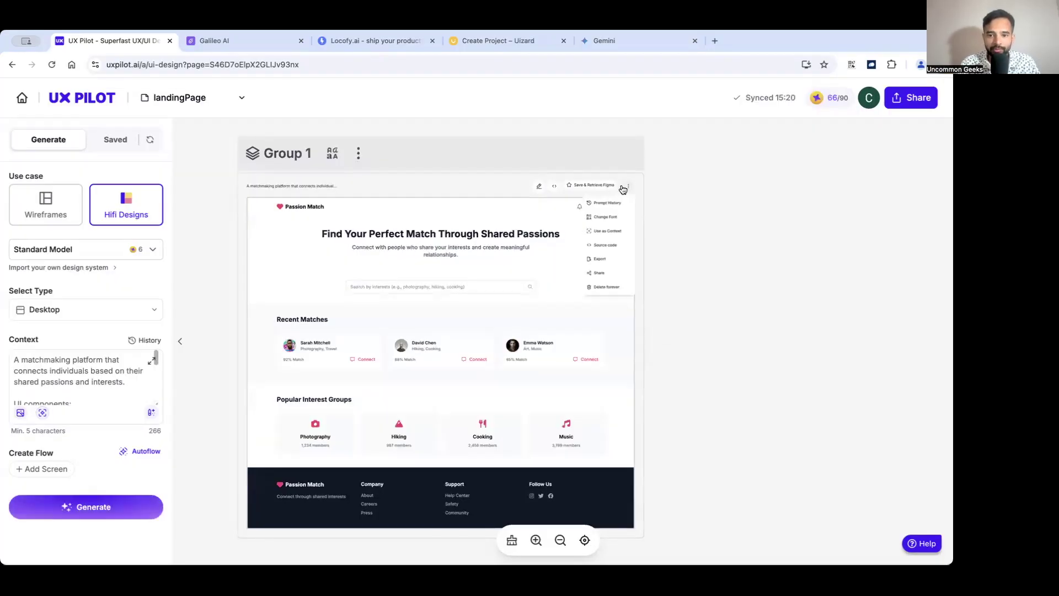
left_click(621, 198)
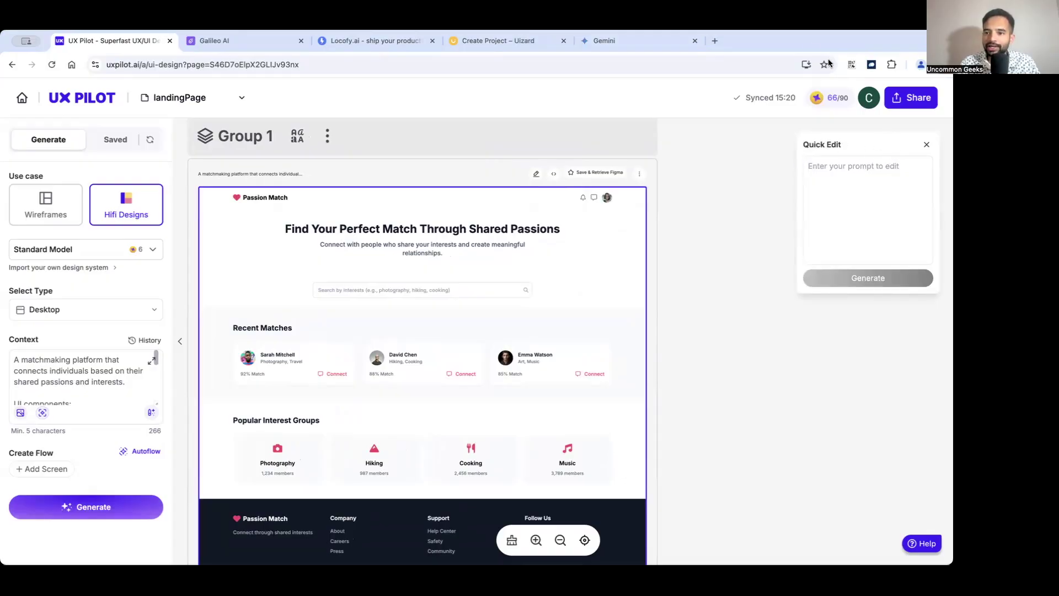
Step: Begin typing the red-to-blue theme colour request into the Quick Edit prompt
left_click_drag(812, 148, 782, 179)
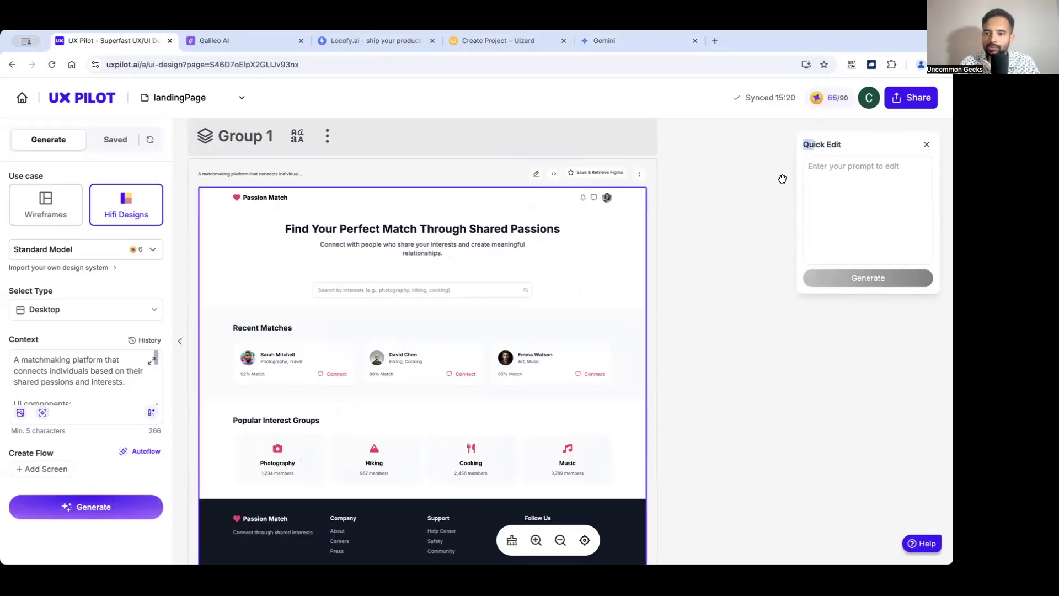
left_click(837, 182)
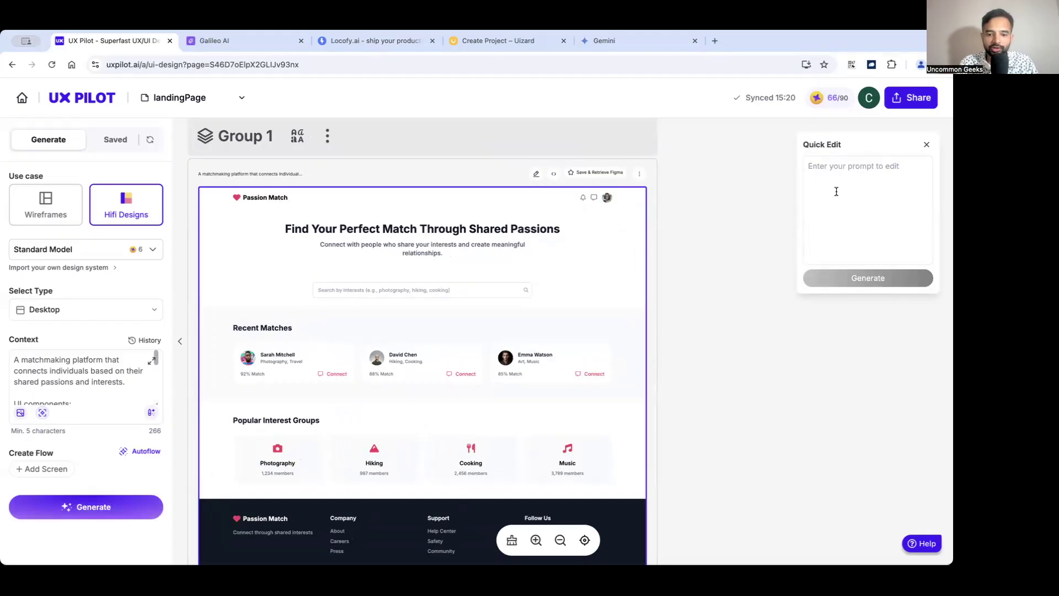
type("Can you change the")
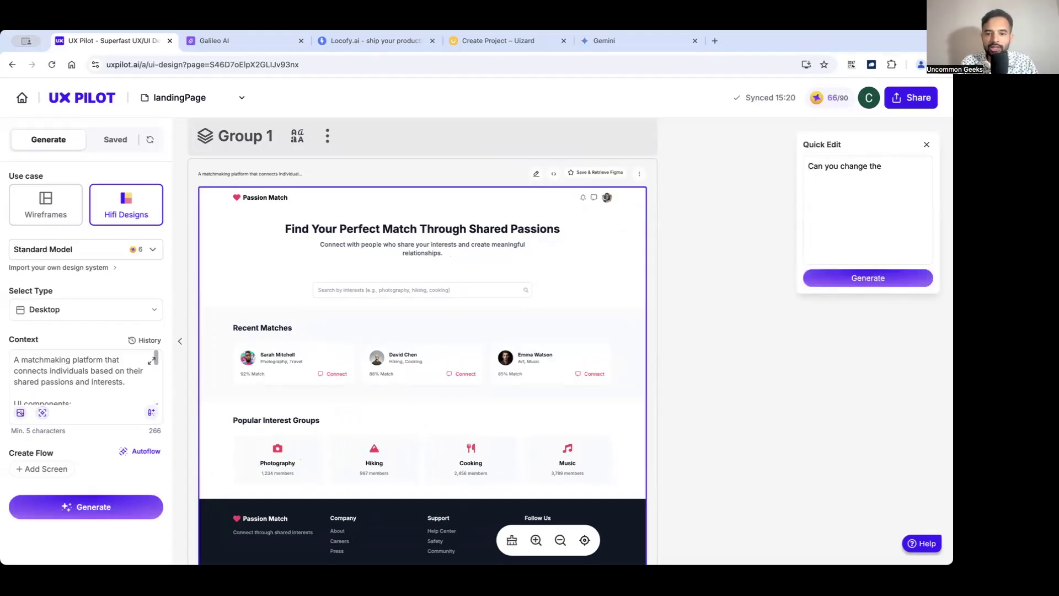
type(" theme to colour blue f")
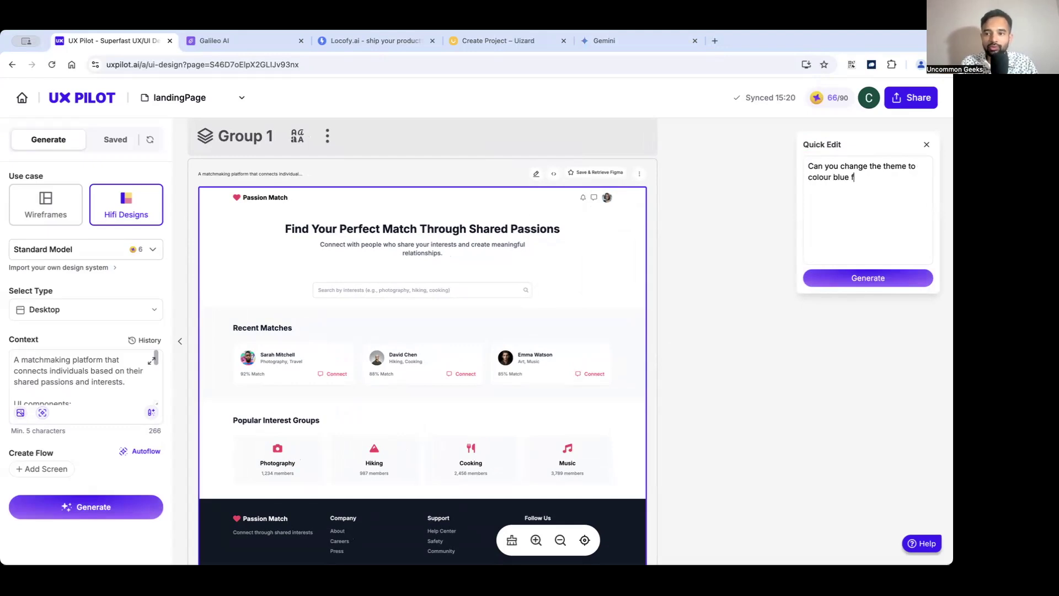
type("rom red")
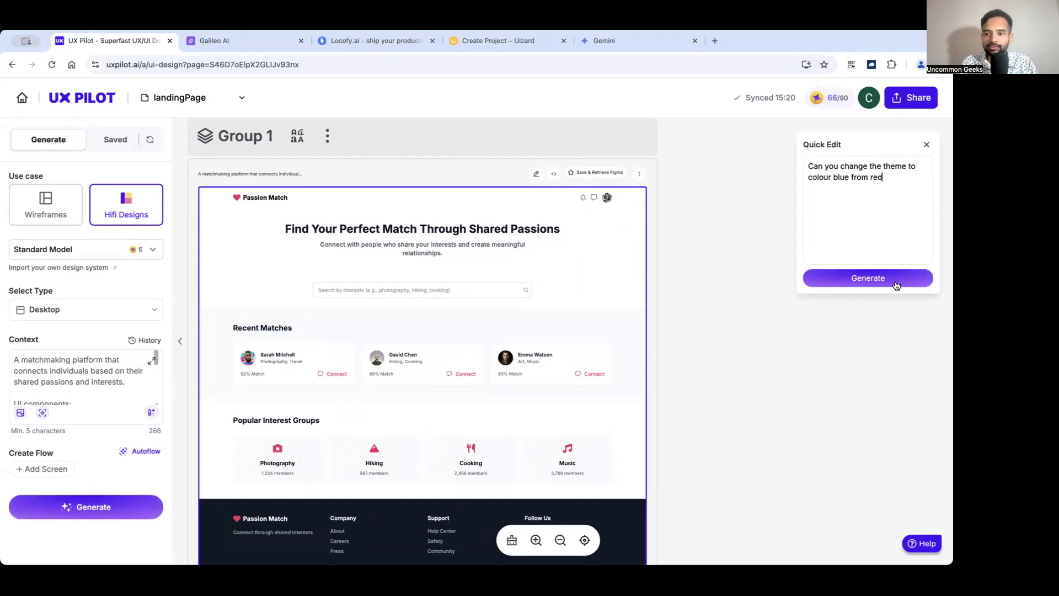
Step: Generate the red-to-blue theme change and pan to the new Passion Match page beside the original
left_click(883, 277)
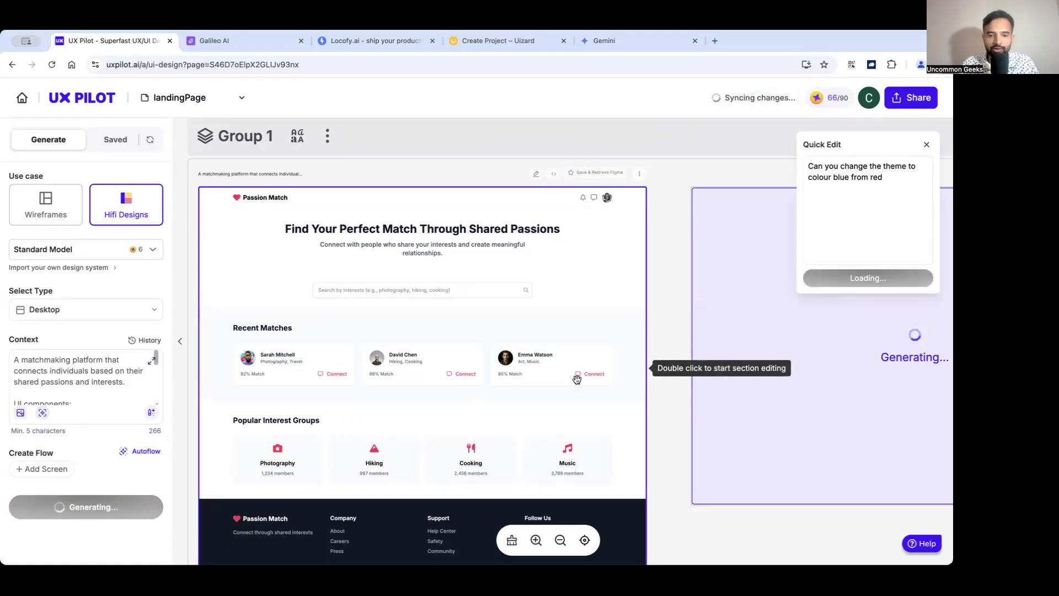
scroll(575, 379, "right", 10)
scroll(577, 380, "right", 1)
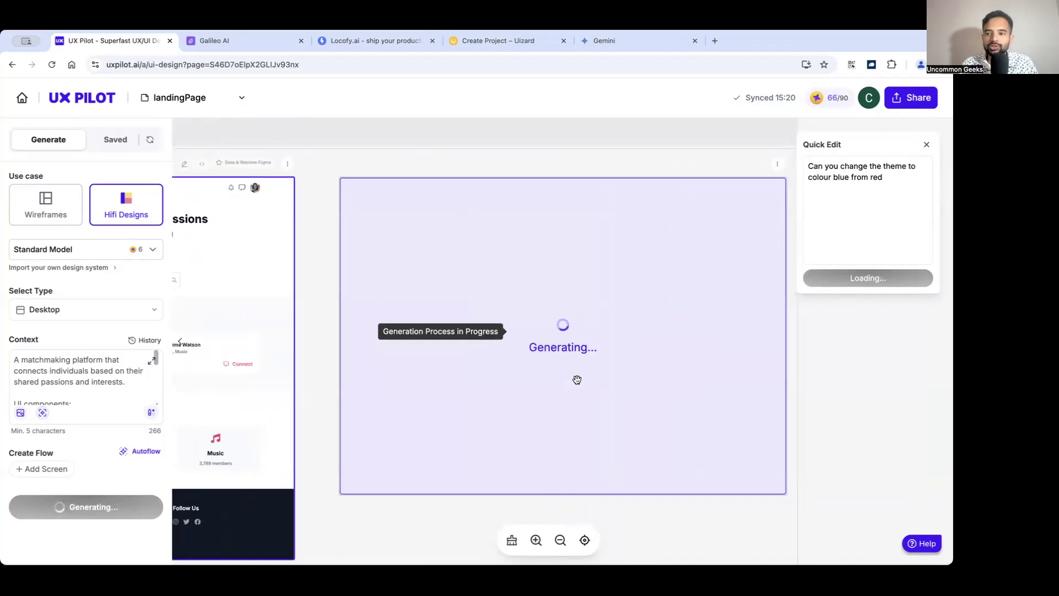
scroll(577, 380, "right", 2)
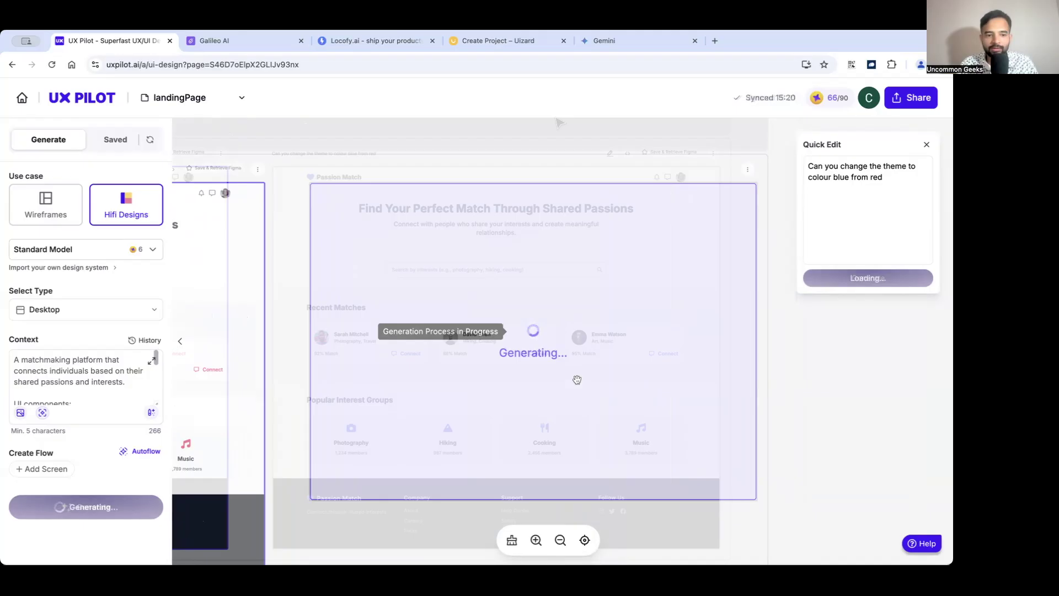
scroll(508, 205, "left", 5)
scroll(508, 206, "left", 5)
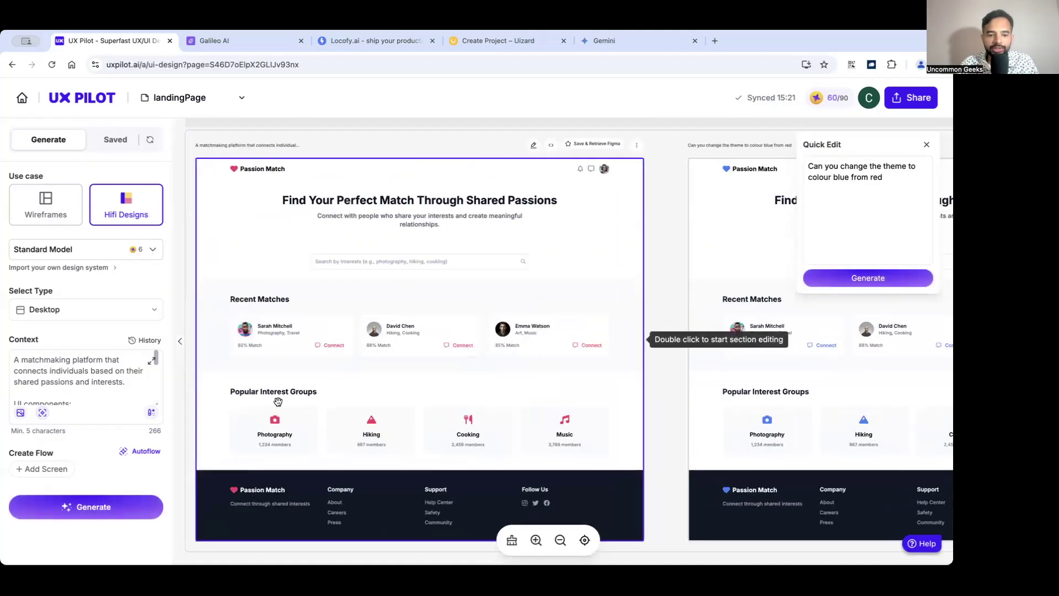
scroll(475, 422, "right", 2)
scroll(478, 427, "right", 5)
scroll(479, 427, "right", 5)
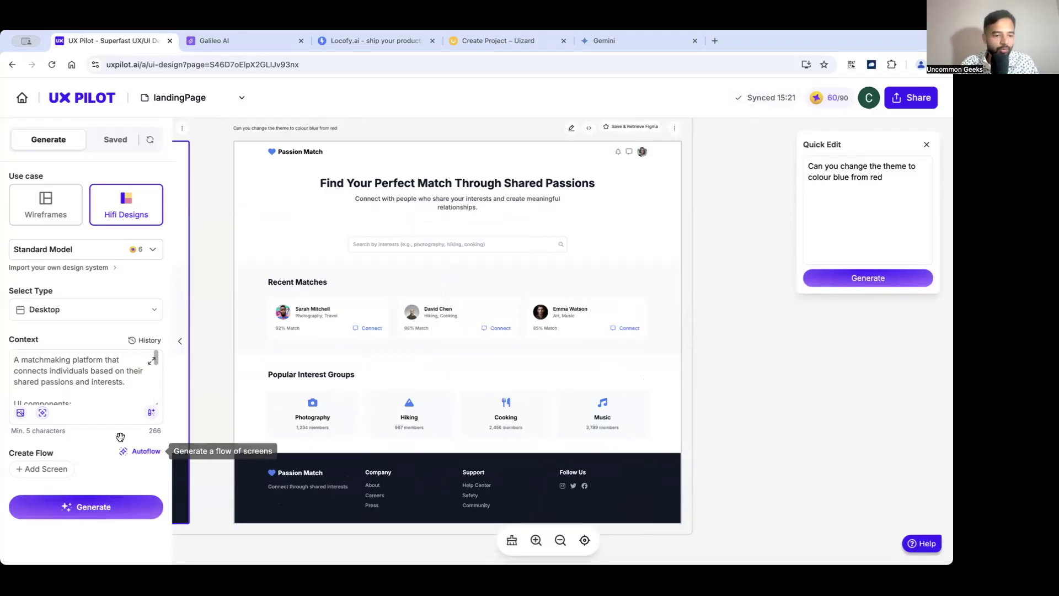
Step: Switch the design type to Mobile app
scroll(80, 375, "down", 3)
left_click(88, 309)
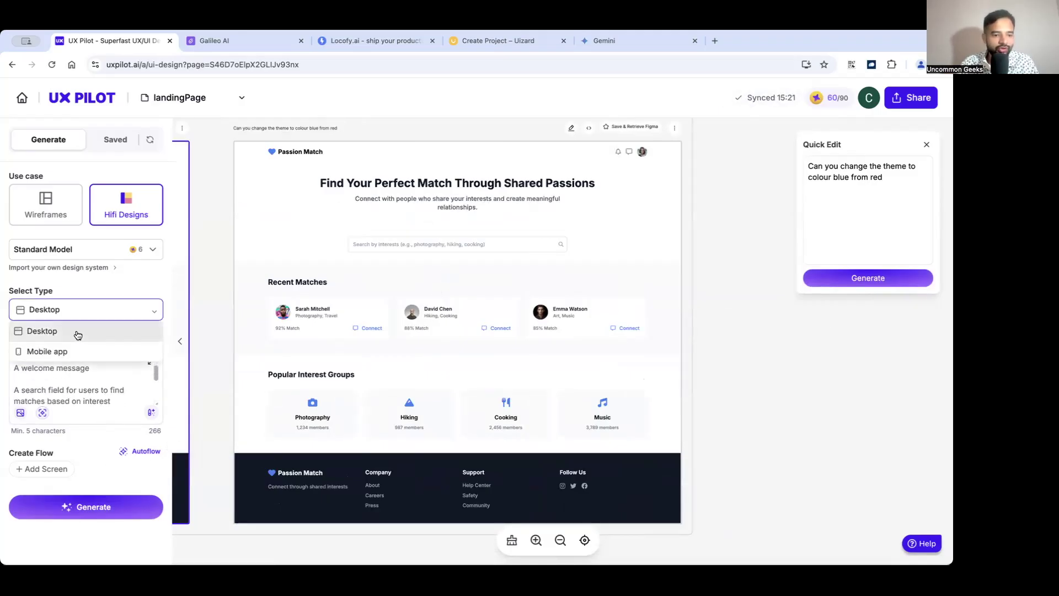
left_click(63, 354)
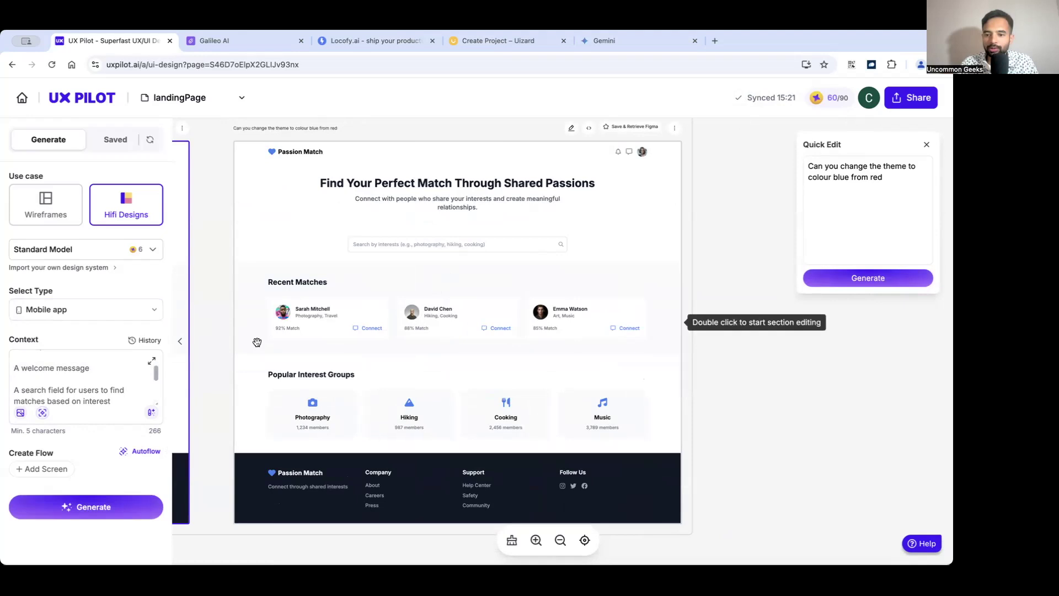
Step: Pan and zoom the canvas to compare the red and blue Passion Match pages together
scroll(257, 342, "left", 10)
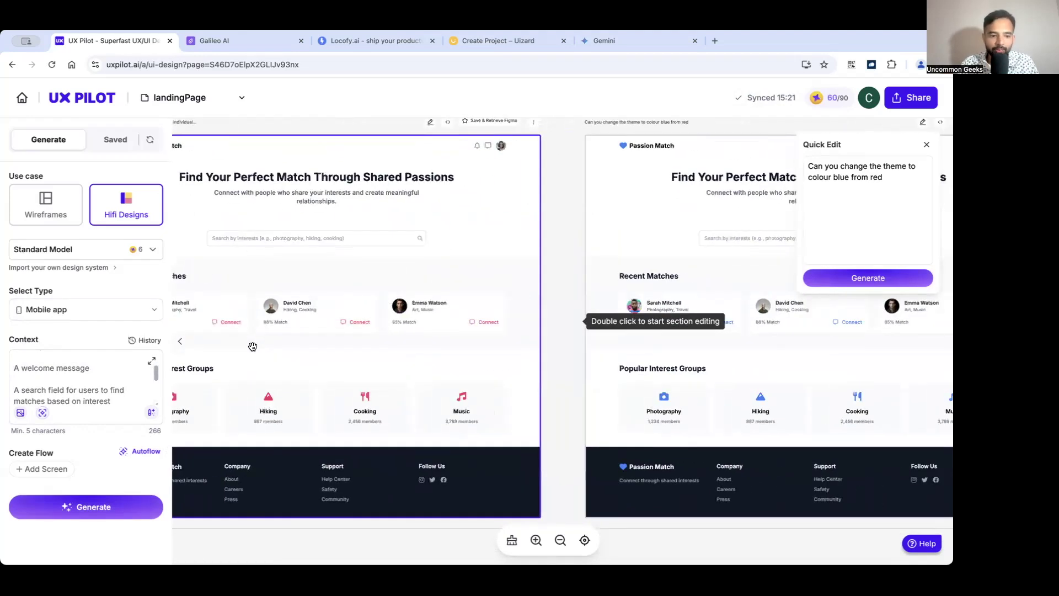
scroll(252, 347, "right", 2)
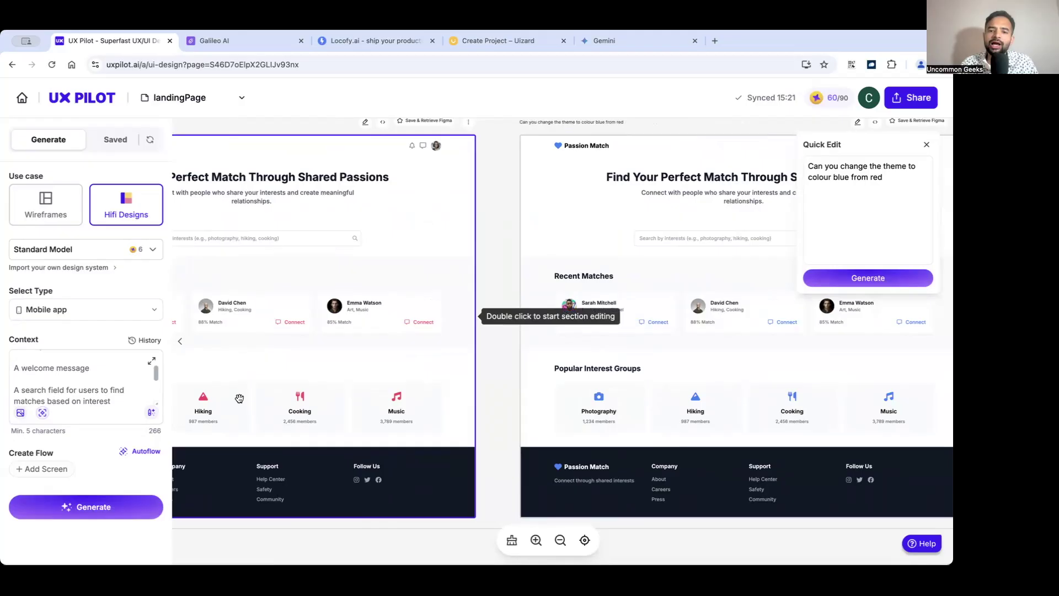
scroll(239, 399, "down", 5)
left_click_drag(239, 398, 359, 367)
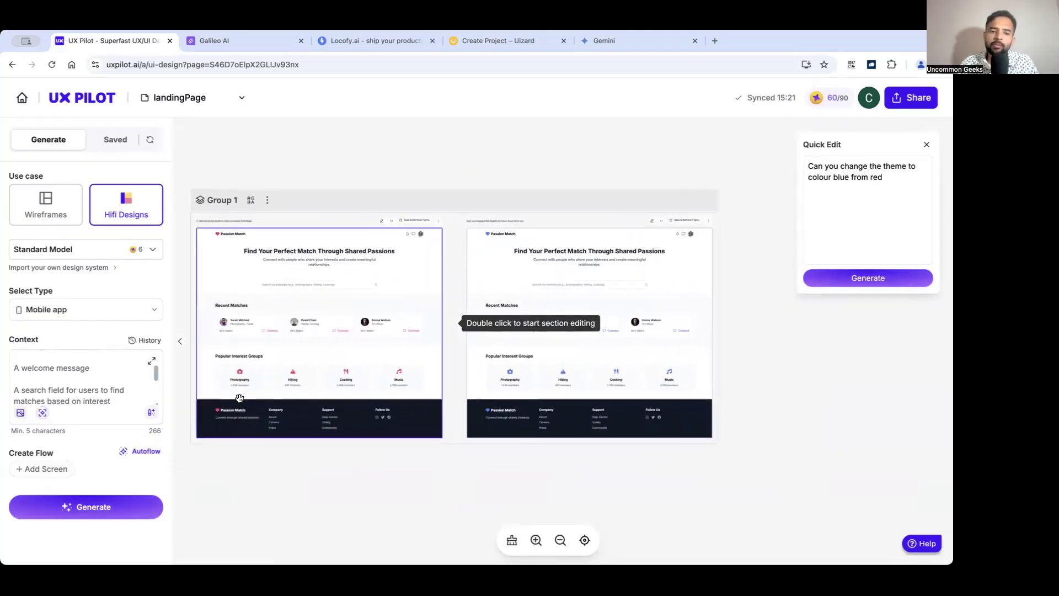
scroll(362, 364, "up", 5)
scroll(365, 362, "up", 1)
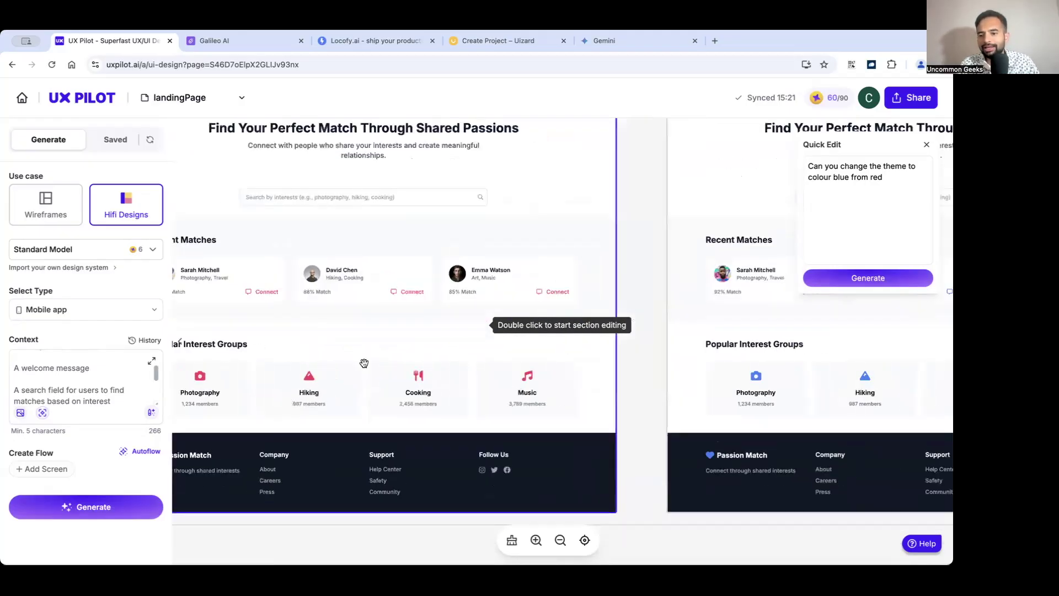
scroll(364, 363, "right", 3)
scroll(365, 362, "right", 3)
scroll(364, 363, "right", 3)
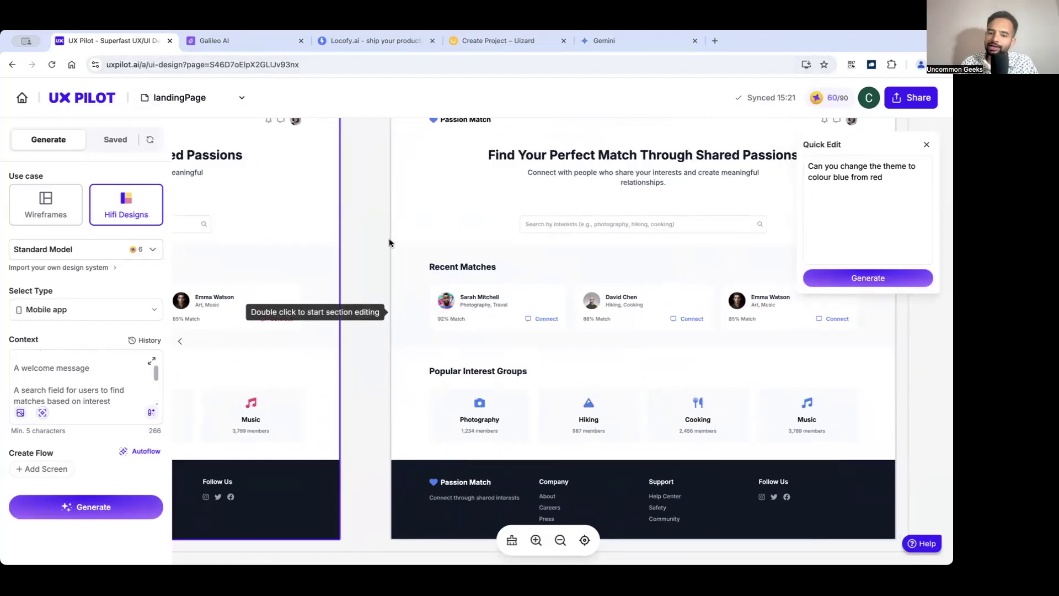
scroll(528, 357, "up", 2)
scroll(528, 358, "left", 3)
scroll(529, 357, "left", 3)
scroll(528, 357, "up", 1)
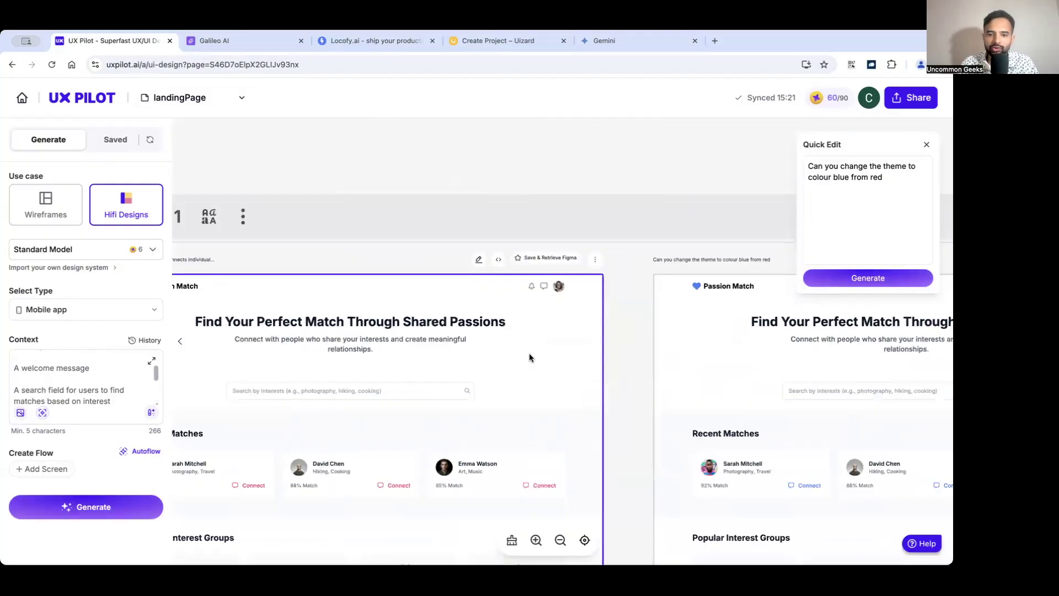
left_click(478, 237)
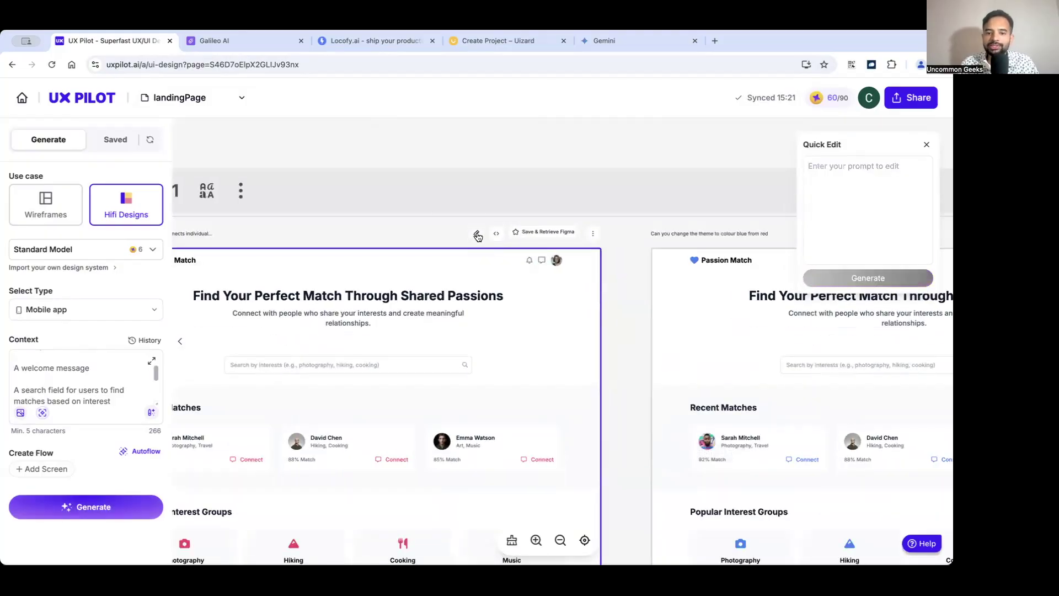
left_click(594, 235)
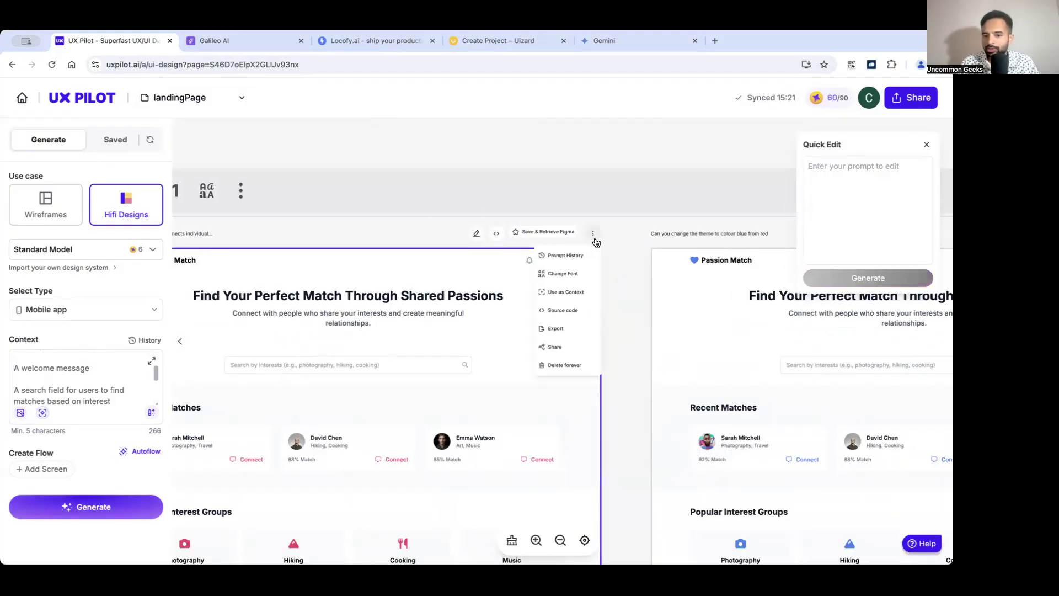
left_click(520, 192)
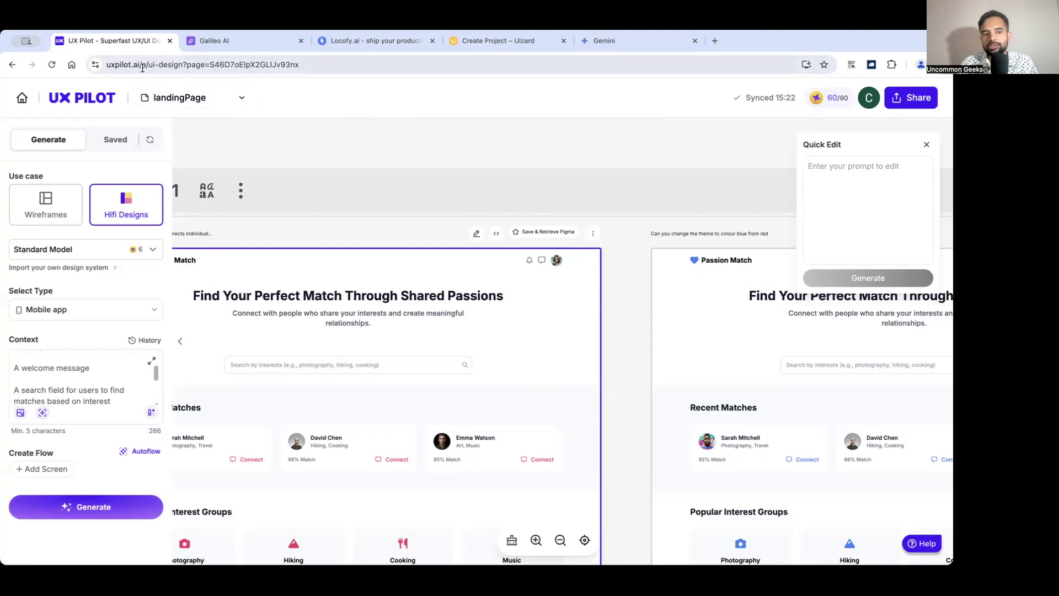
scroll(419, 243, "down", 5)
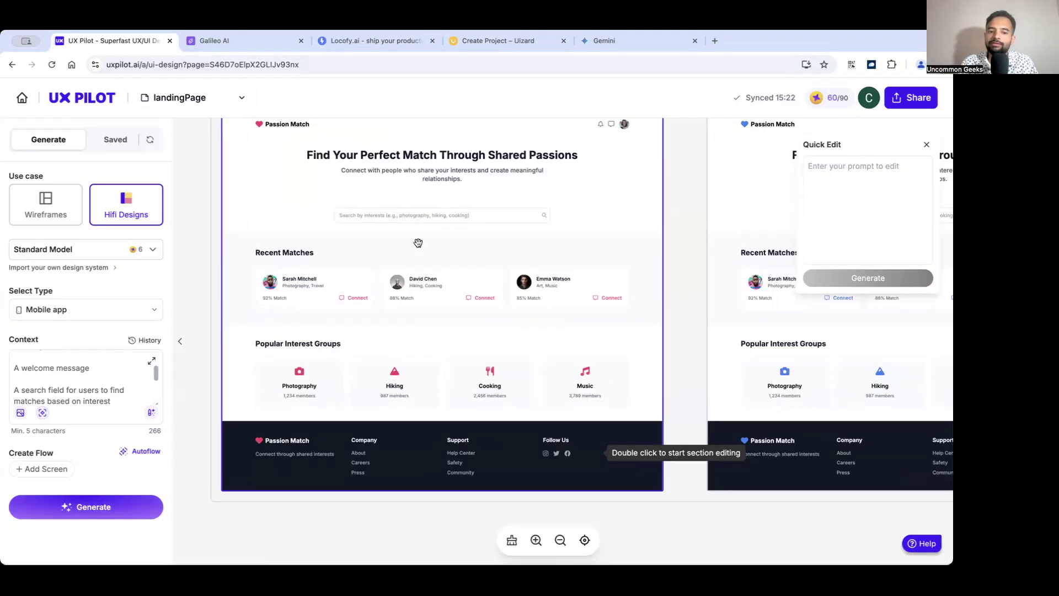
scroll(418, 243, "up", 2)
scroll(392, 244, "up", 2)
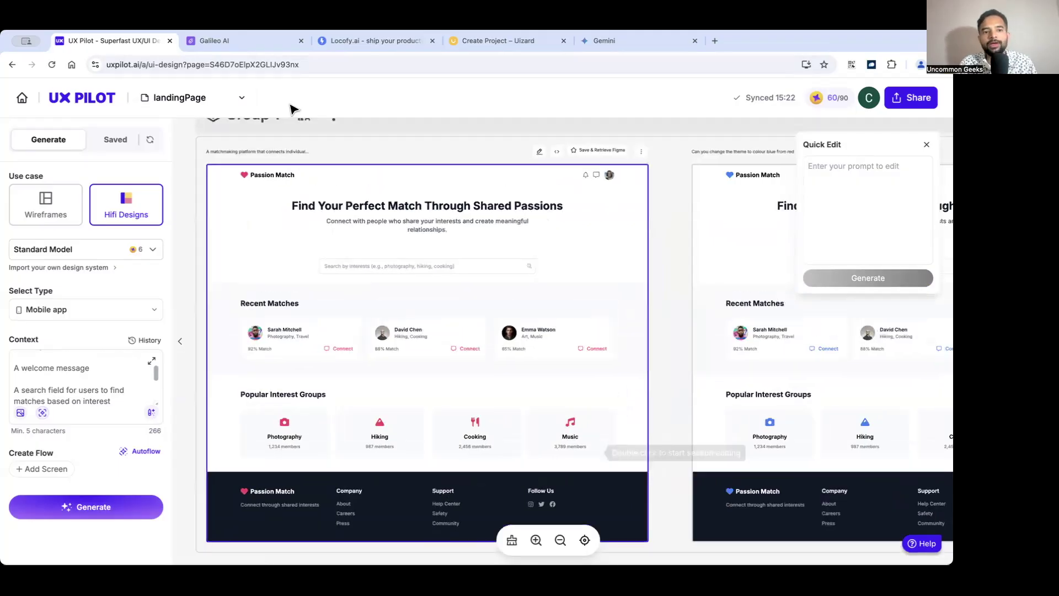
Step: In Galileo AI, read the original matchmaking prompt and highlight the bot's reply
left_click(237, 43)
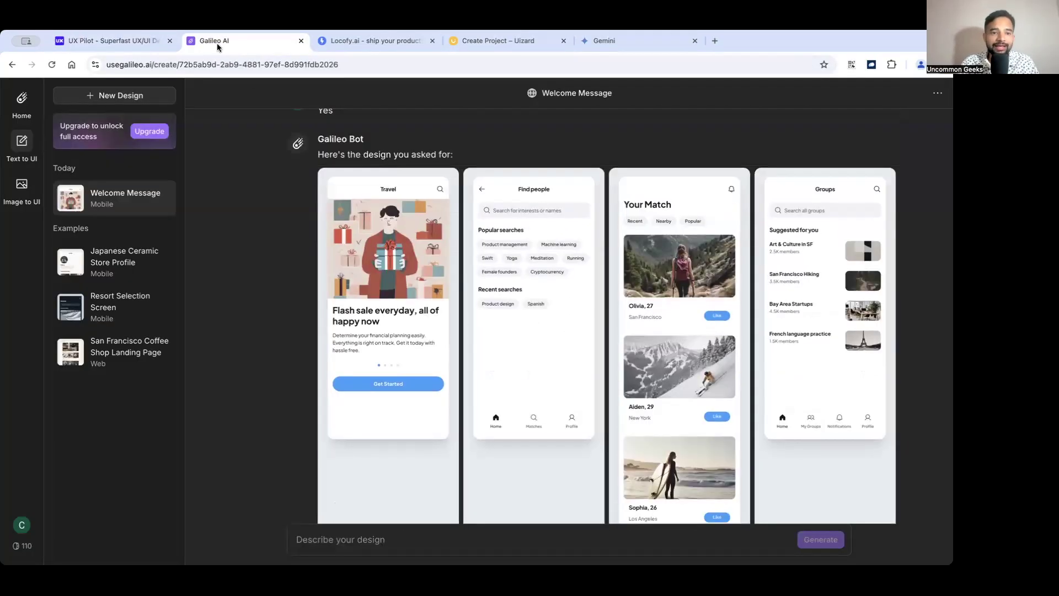
scroll(397, 319, "up", 5)
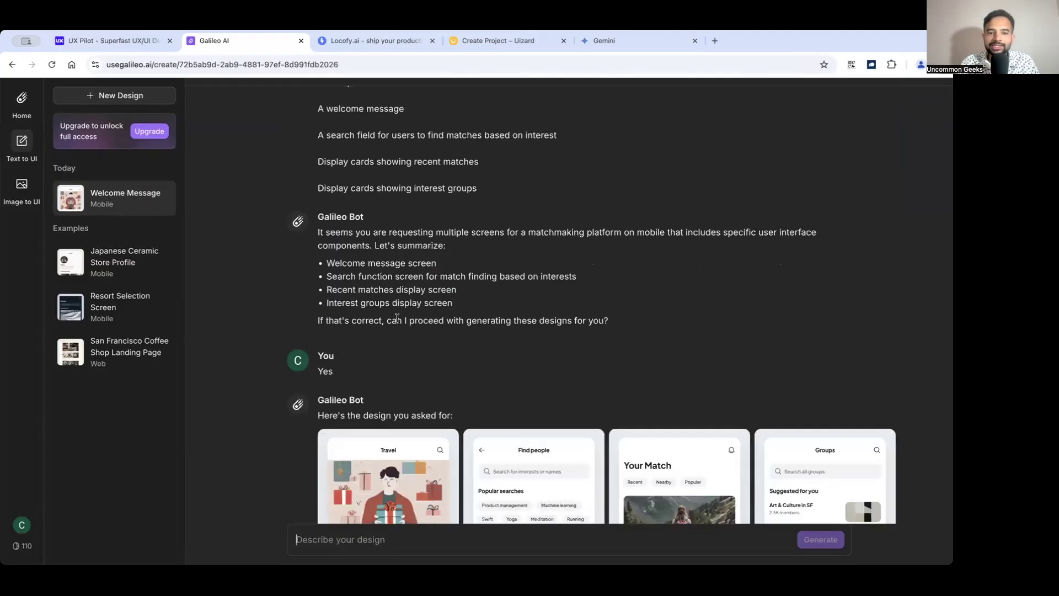
scroll(397, 319, "up", 1)
left_click_drag(318, 144, 465, 282)
scroll(466, 284, "down", 9)
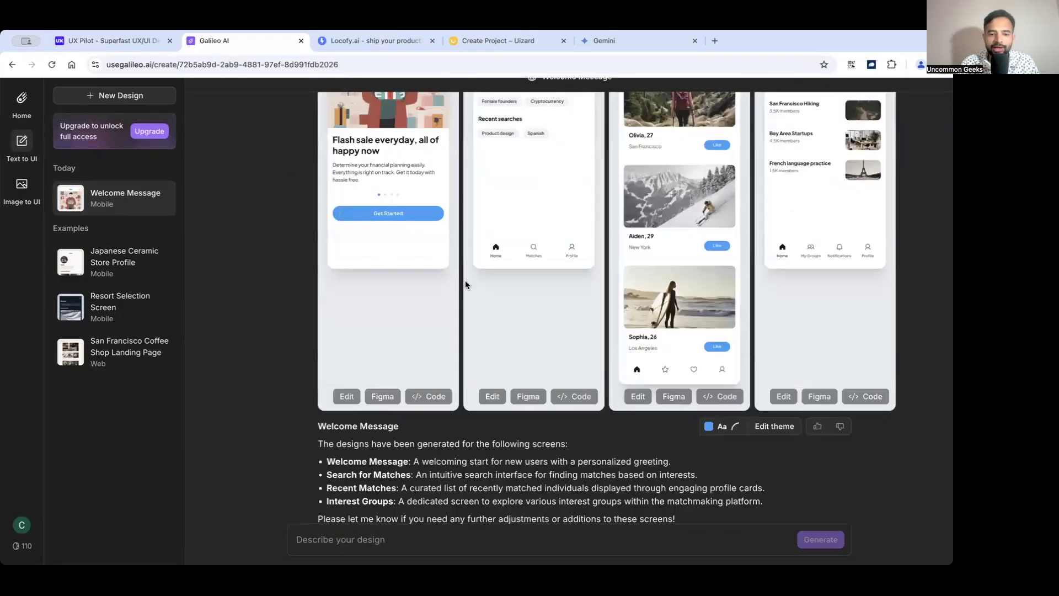
scroll(465, 285, "down", 5)
left_click_drag(320, 395, 450, 493)
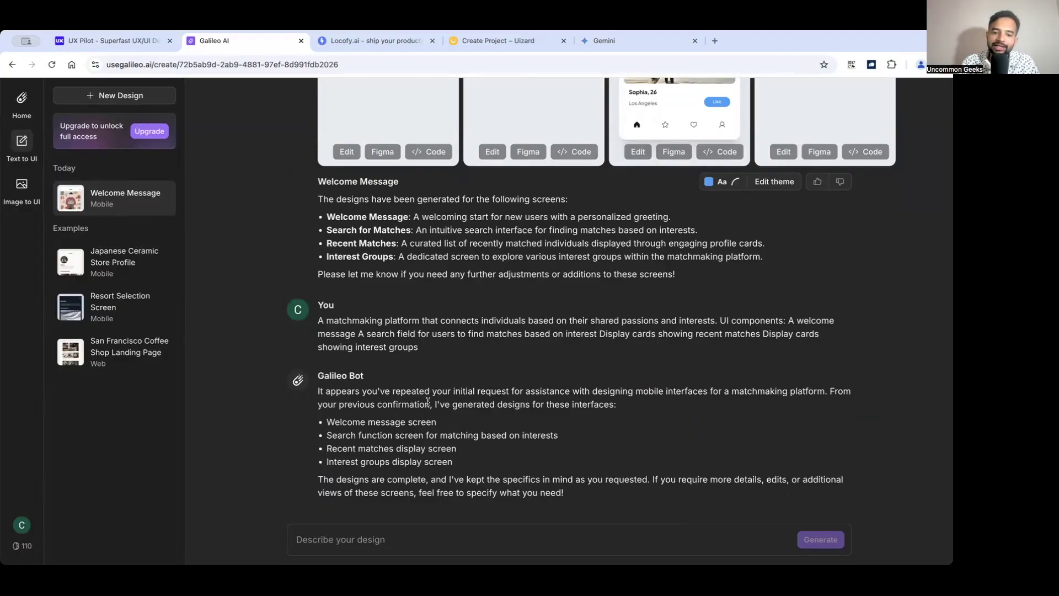
left_click_drag(426, 404, 430, 481)
Step: Highlight the bot's summary of requested screens and the Yes confirmation, then view the four screens
scroll(430, 481, "up", 4)
scroll(490, 359, "up", 4)
scroll(490, 360, "up", 4)
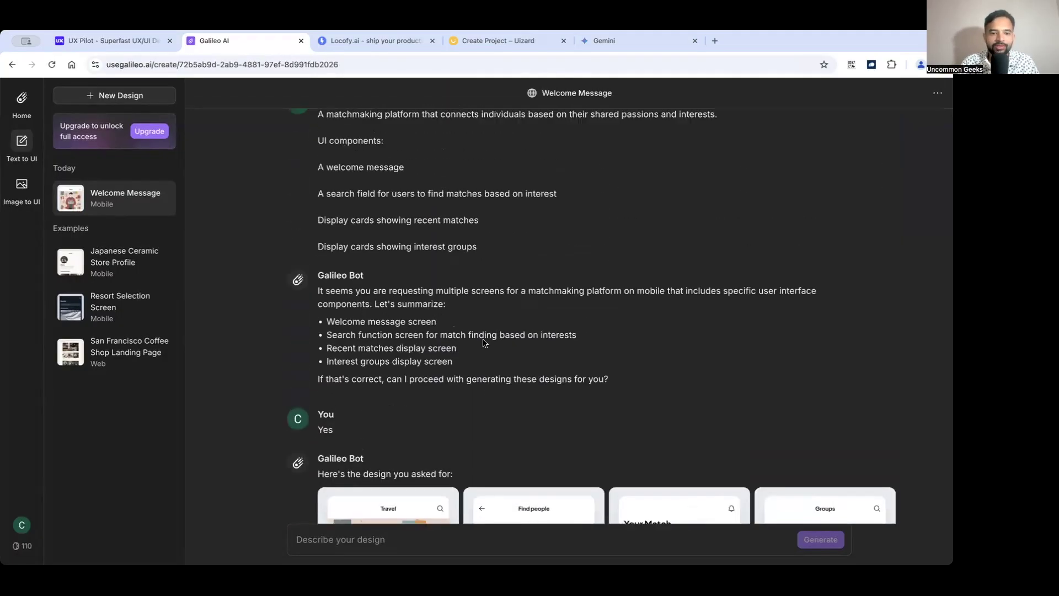
mouse_move(354, 149)
left_mouse_down()
mouse_move(320, 275)
mouse_move(387, 336)
left_mouse_up()
scroll(387, 265, "down", 2)
left_click(386, 296)
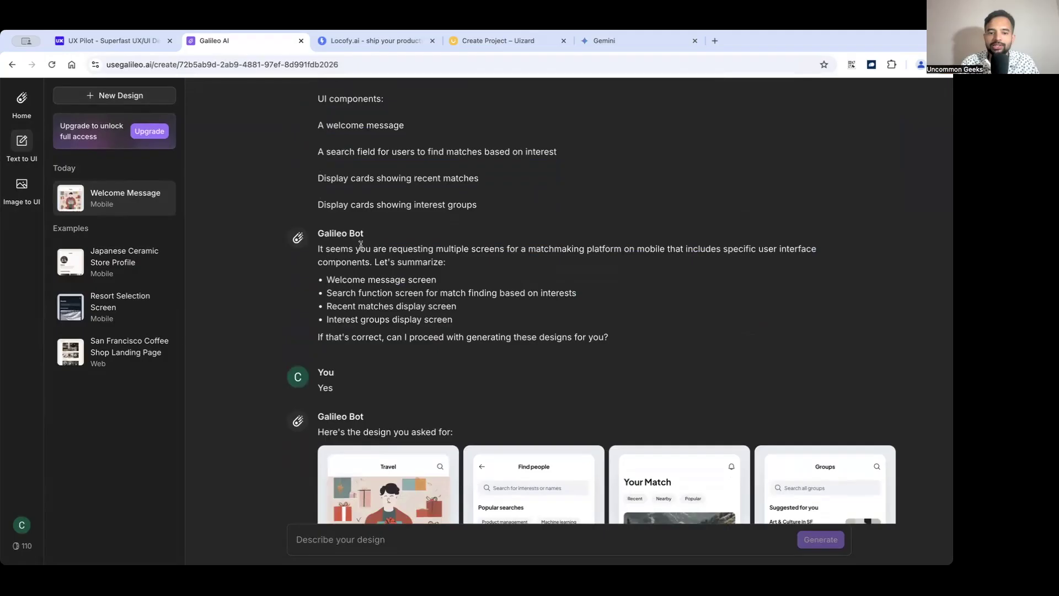
left_click_drag(364, 249, 363, 273)
left_click_drag(484, 251, 484, 270)
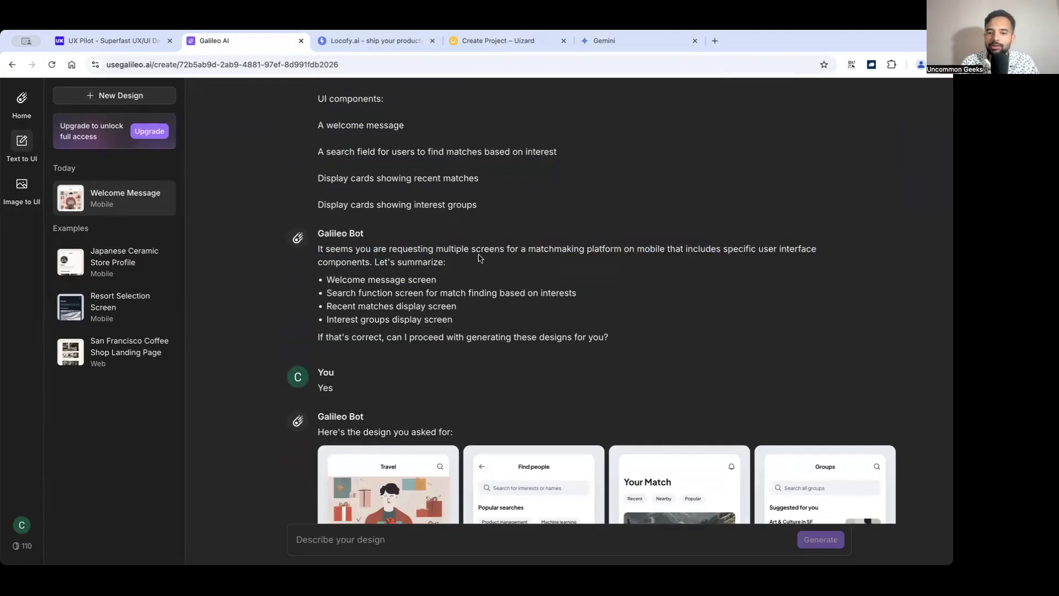
left_click(655, 268)
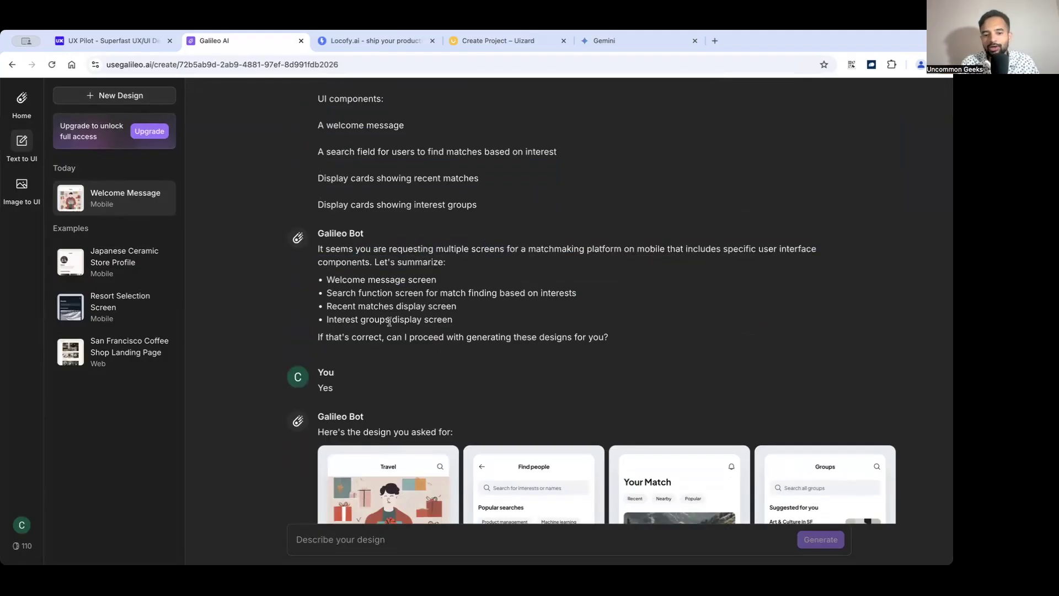
left_click_drag(390, 321, 383, 280)
left_click_drag(325, 388, 370, 389)
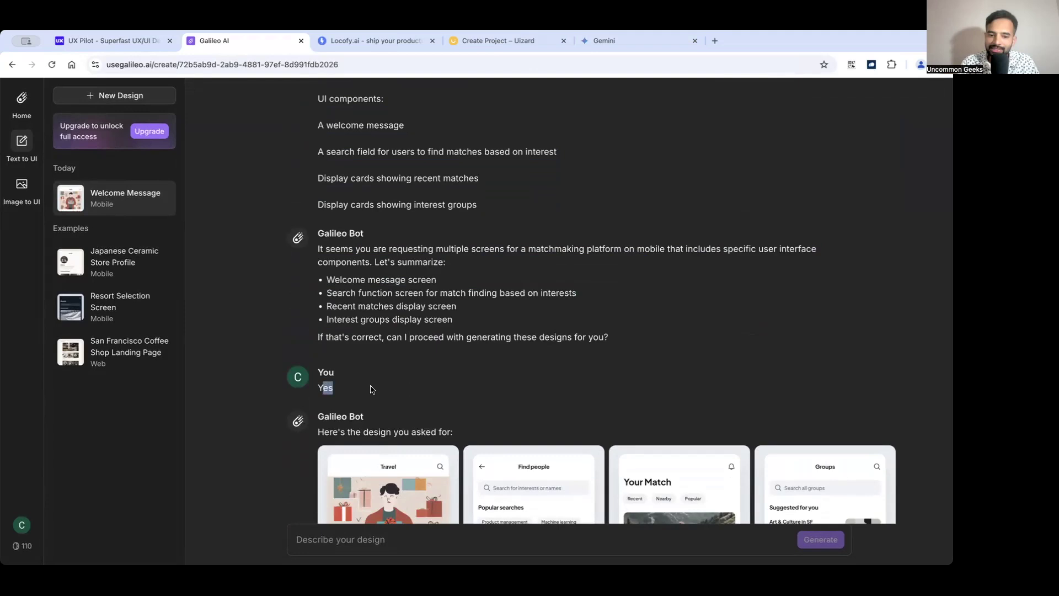
scroll(371, 390, "down", 5)
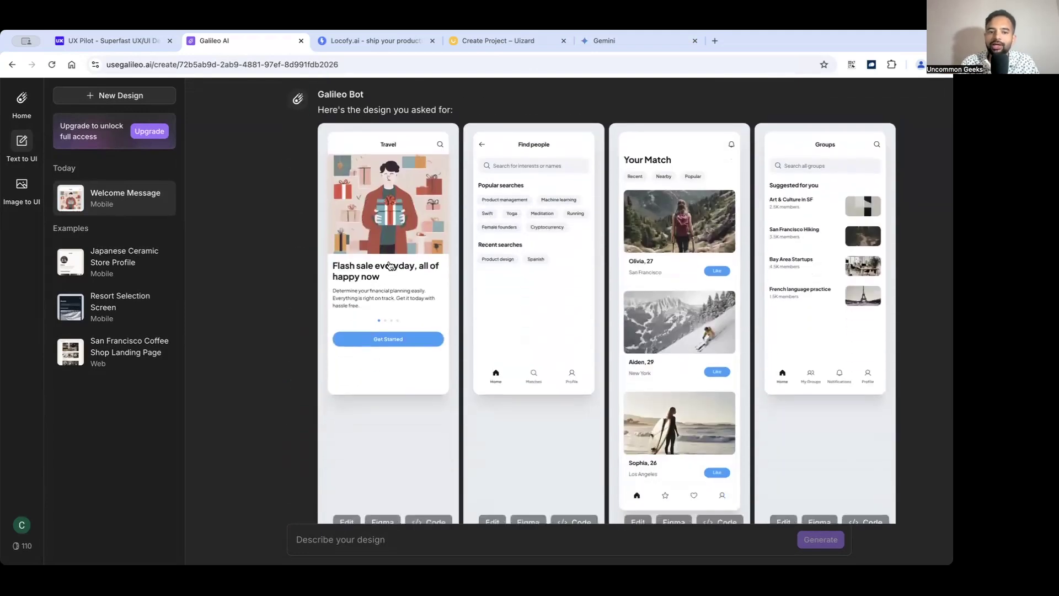
left_click(379, 299)
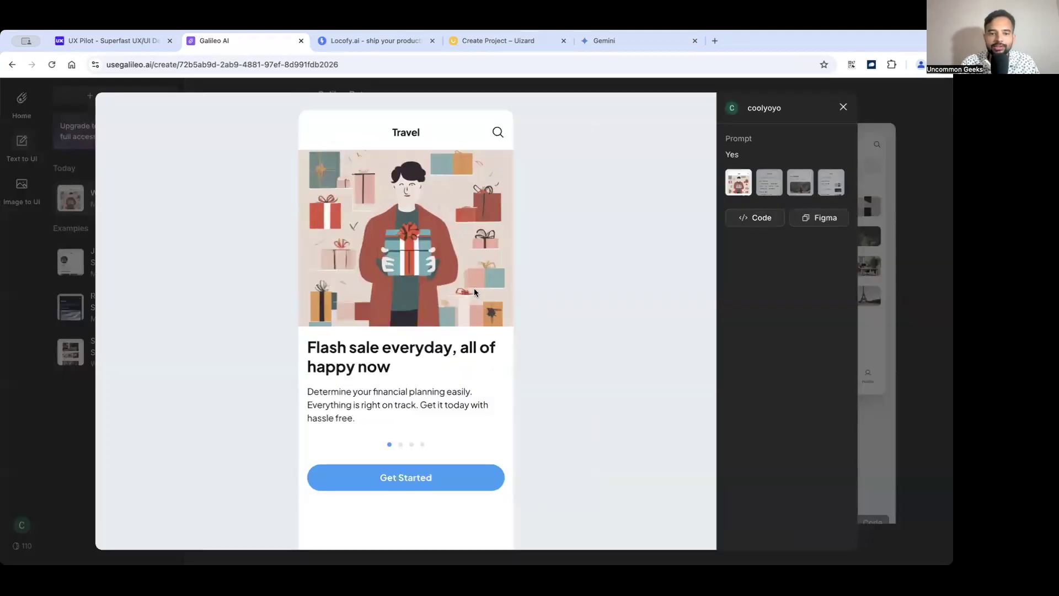
left_click(755, 219)
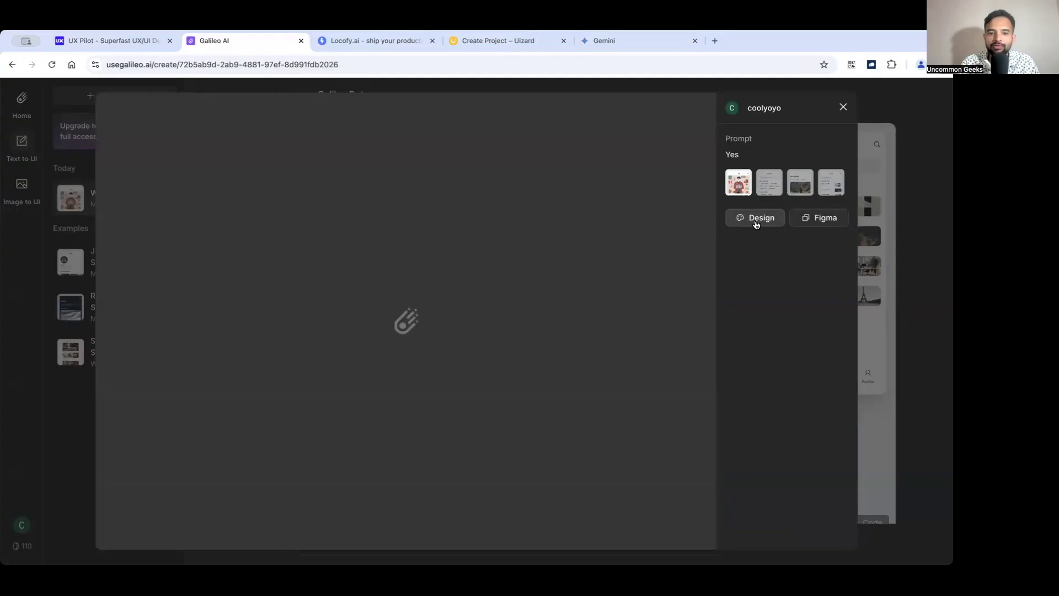
scroll(540, 296, "down", 3)
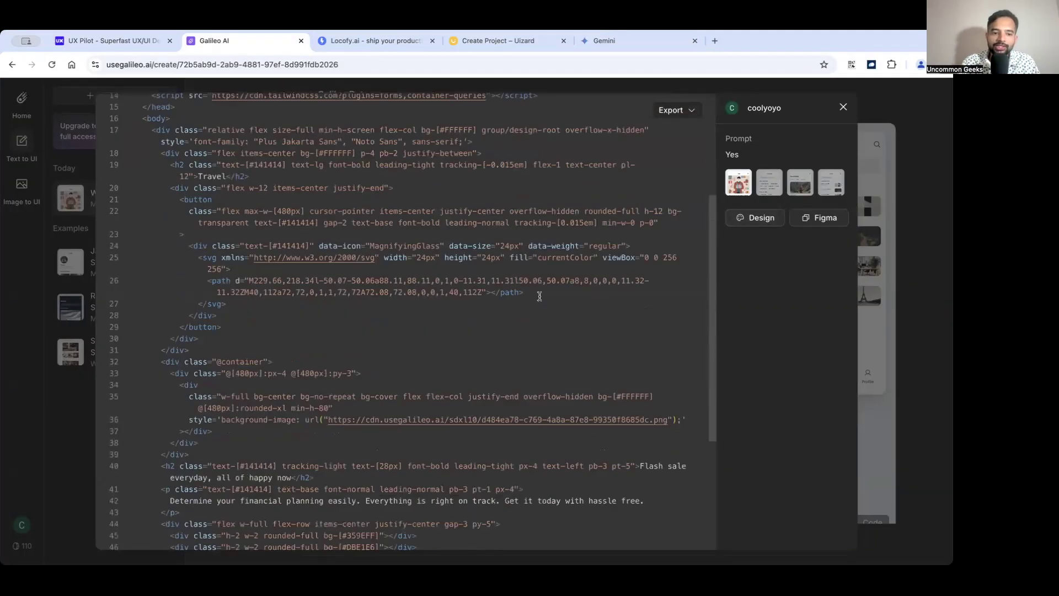
scroll(540, 297, "down", 3)
scroll(539, 296, "up", 6)
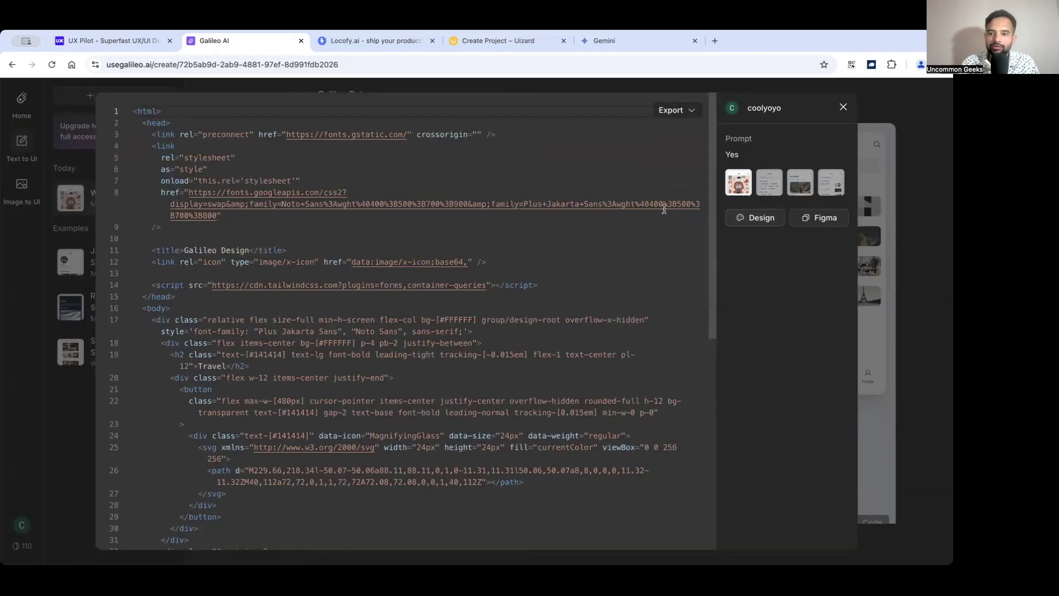
left_click(755, 218)
scroll(475, 362, "down", 1)
scroll(474, 362, "up", 1)
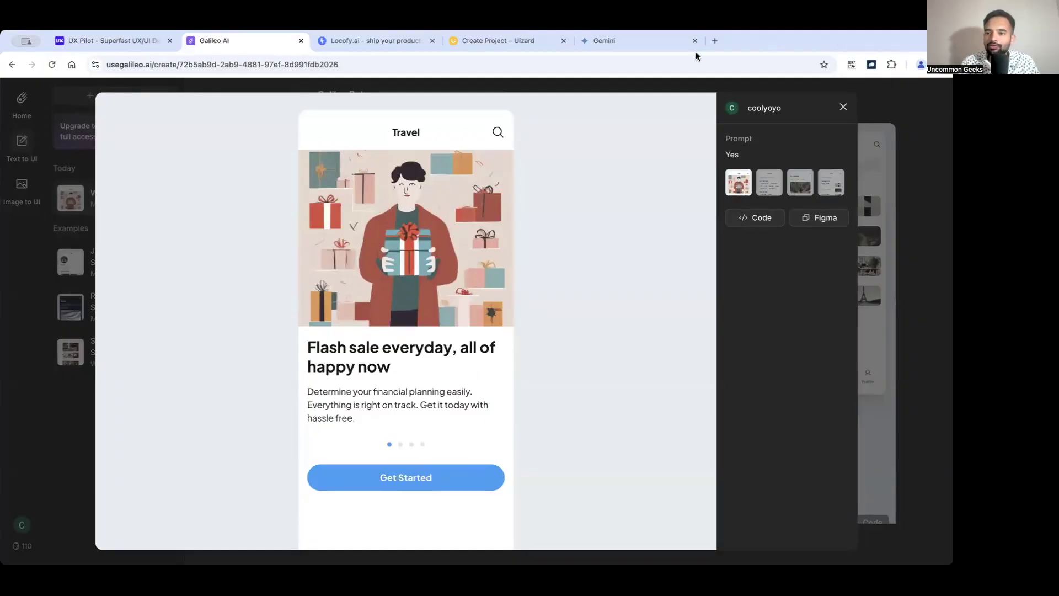
left_click(843, 108)
scroll(634, 283, "down", 3)
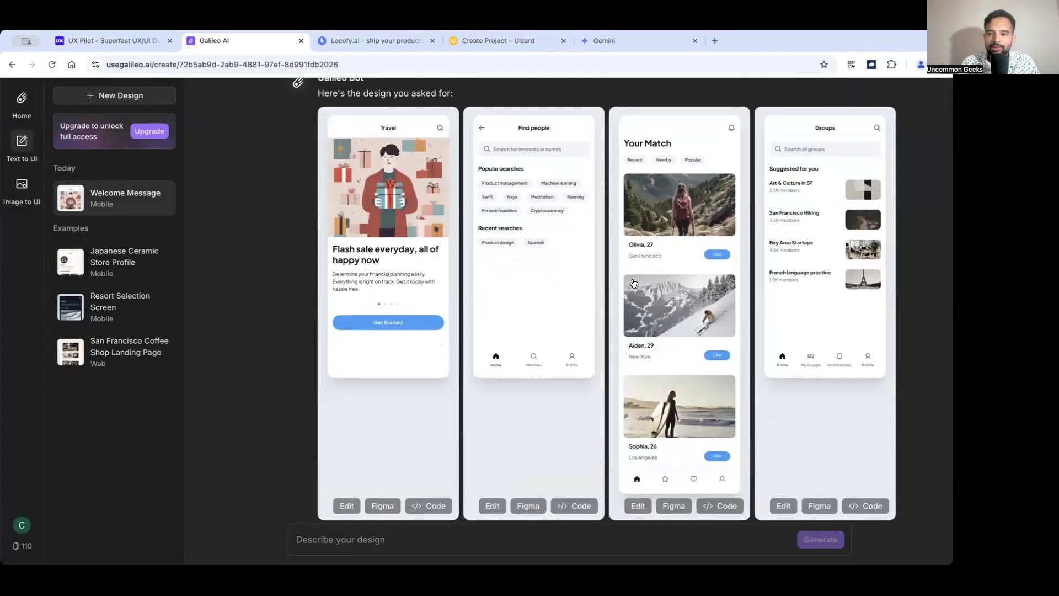
scroll(634, 283, "up", 2)
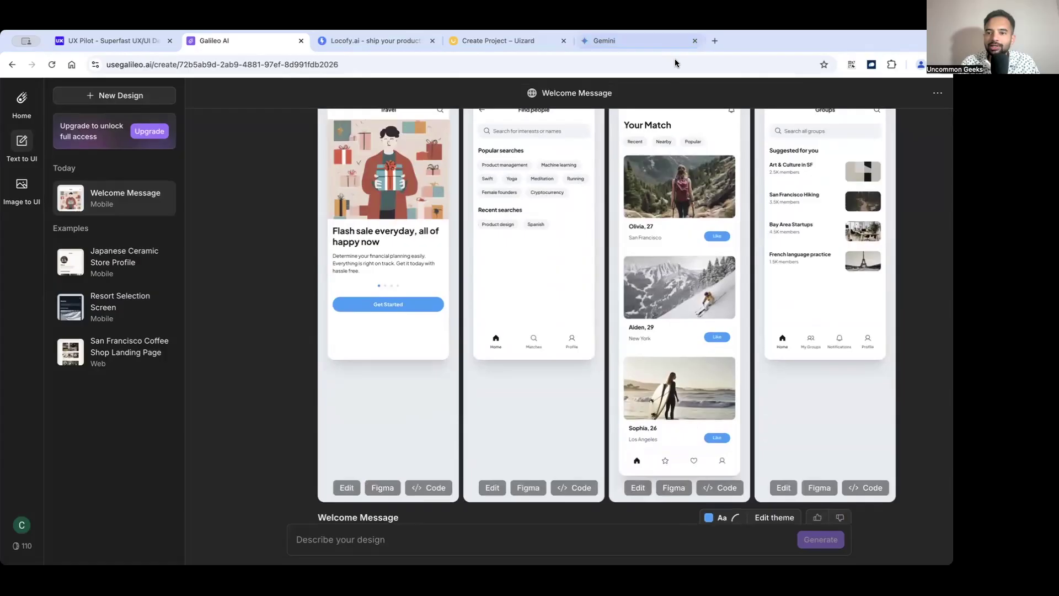
scroll(615, 165, "up", 2)
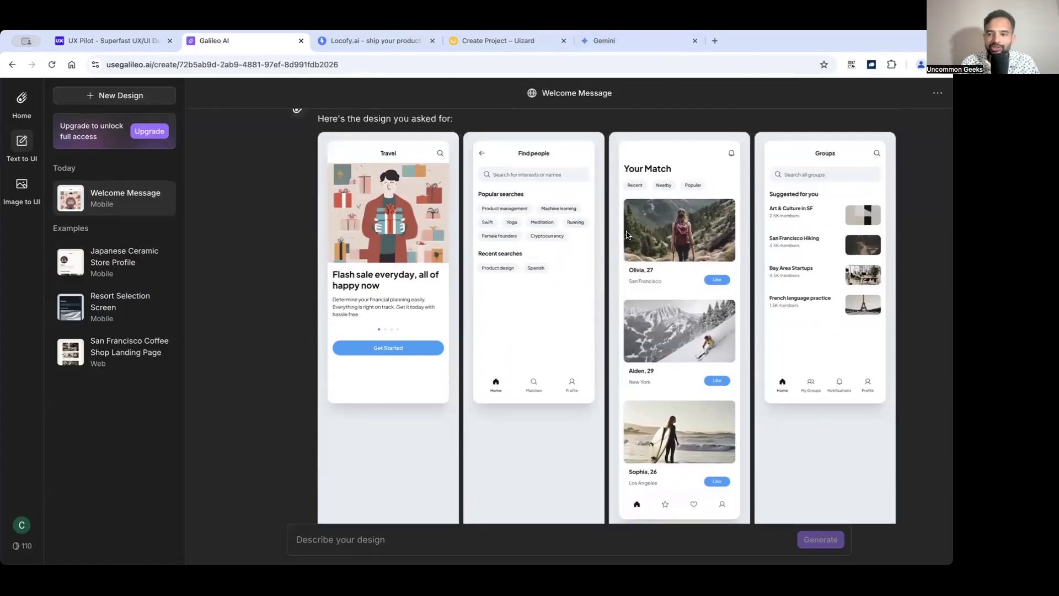
scroll(618, 188, "up", 3)
scroll(627, 230, "down", 6)
scroll(627, 231, "down", 1)
scroll(627, 234, "up", 1)
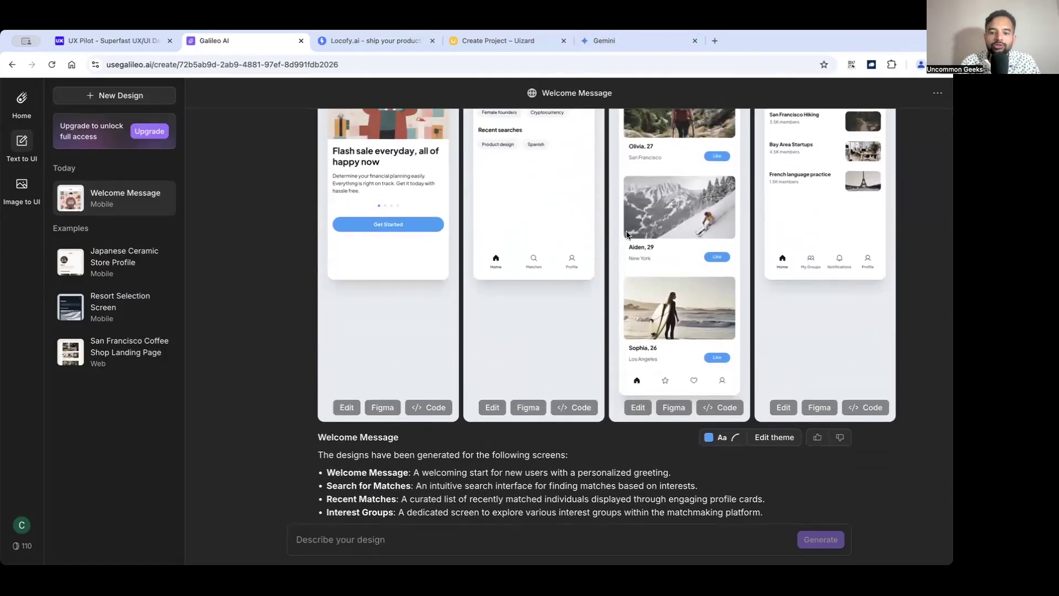
scroll(627, 315, "up", 2)
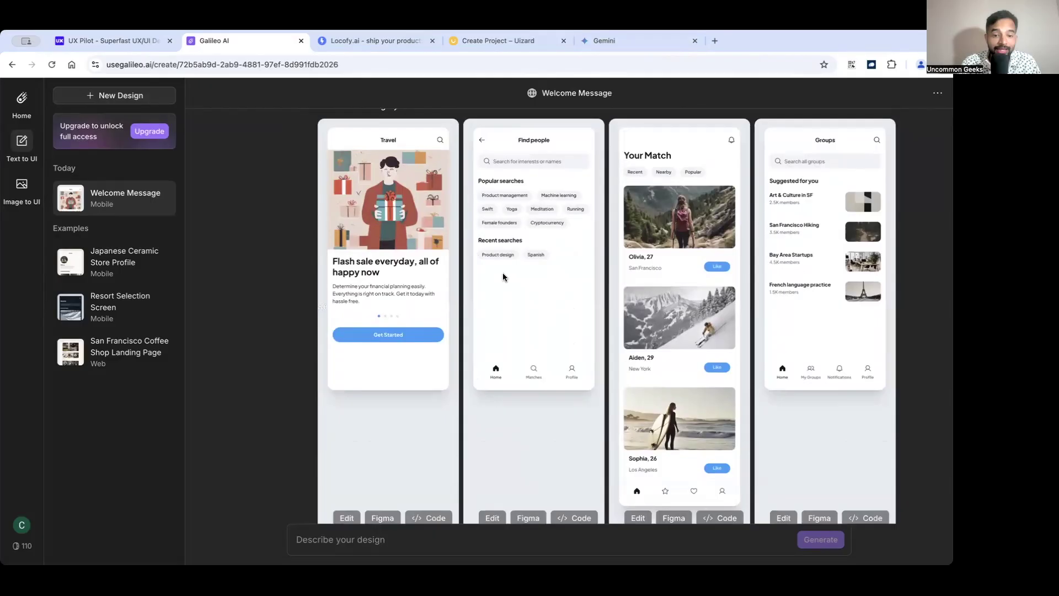
Step: Ask Galileo AI to change the welcome screen's button colour to red
scroll(411, 273, "up", 1)
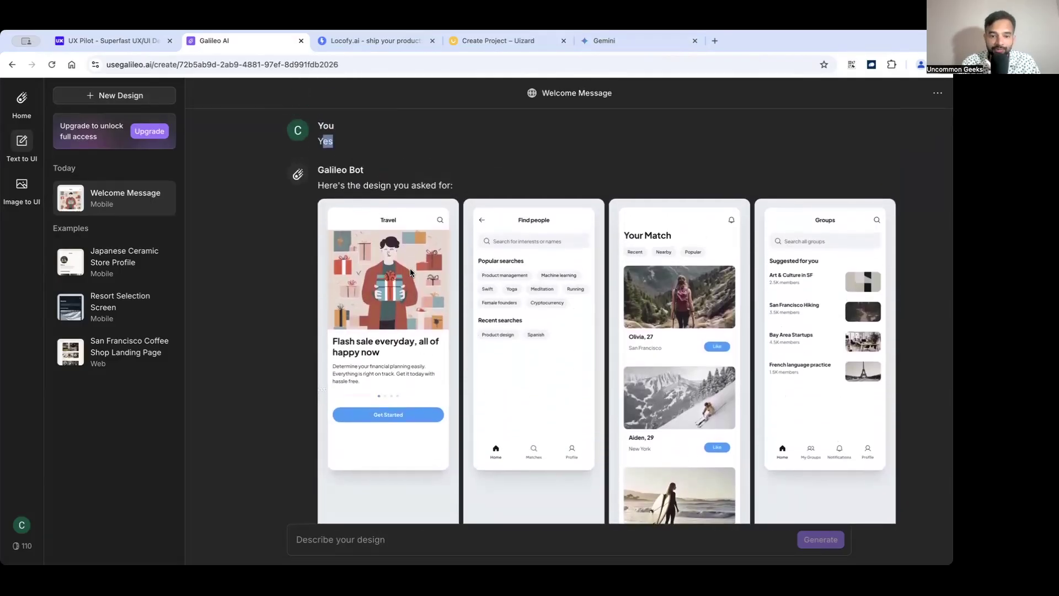
scroll(410, 273, "up", 1)
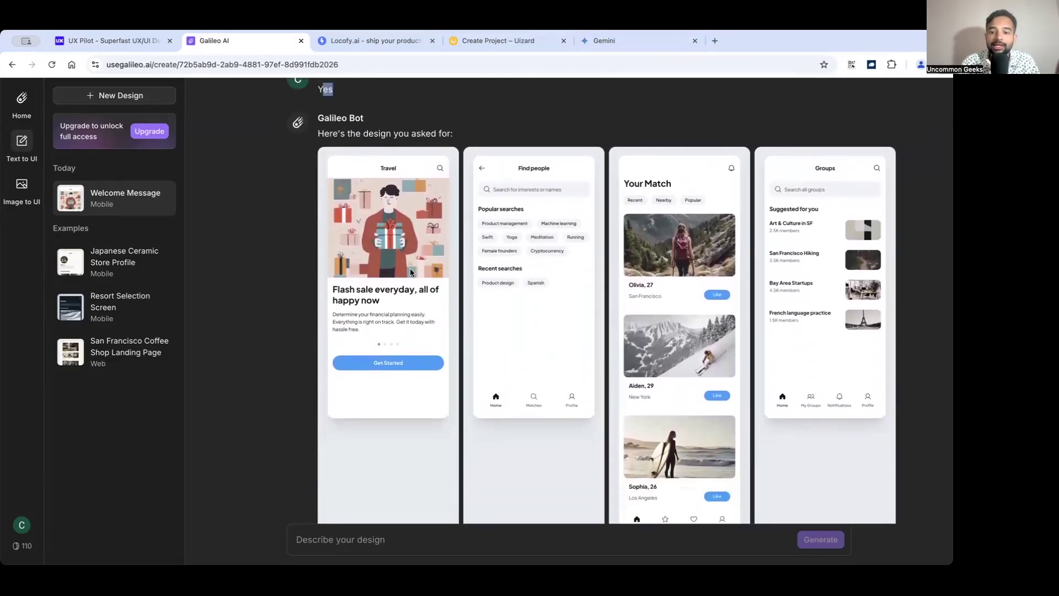
scroll(411, 272, "down", 1)
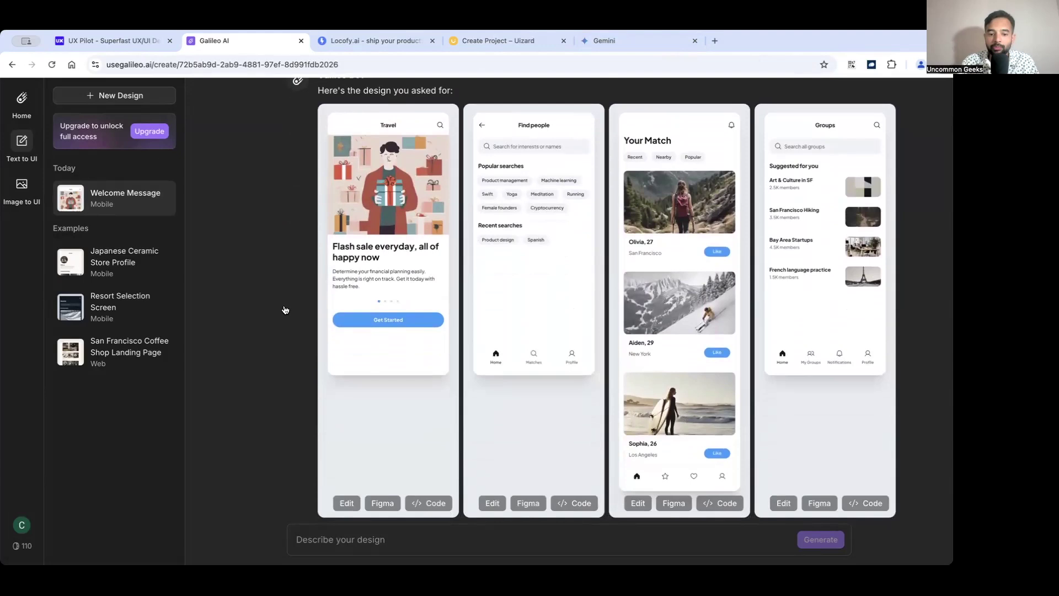
left_click(339, 504)
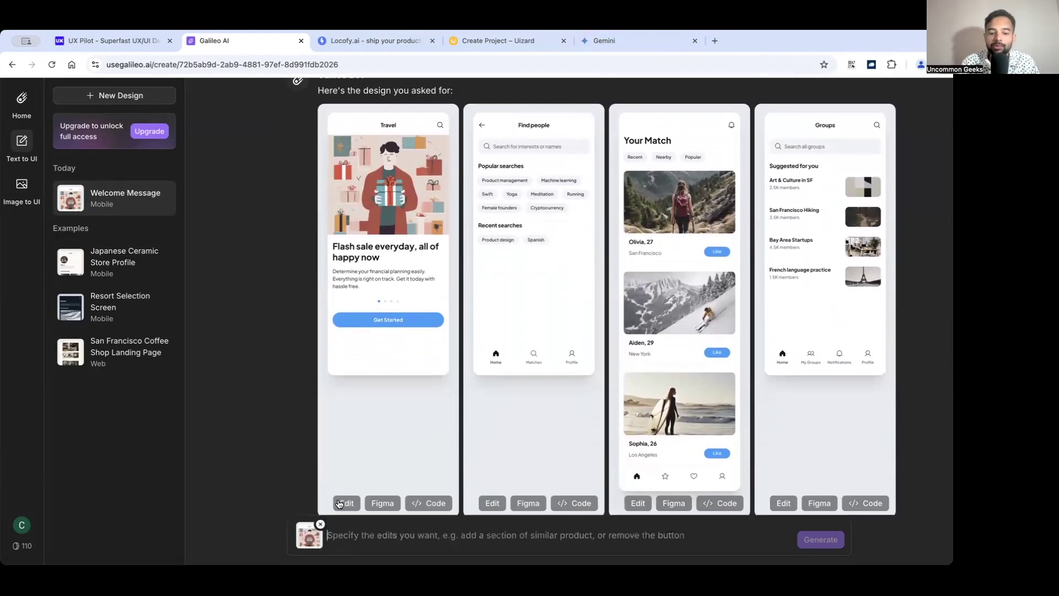
scroll(339, 503, "down", 3)
scroll(353, 359, "up", 2)
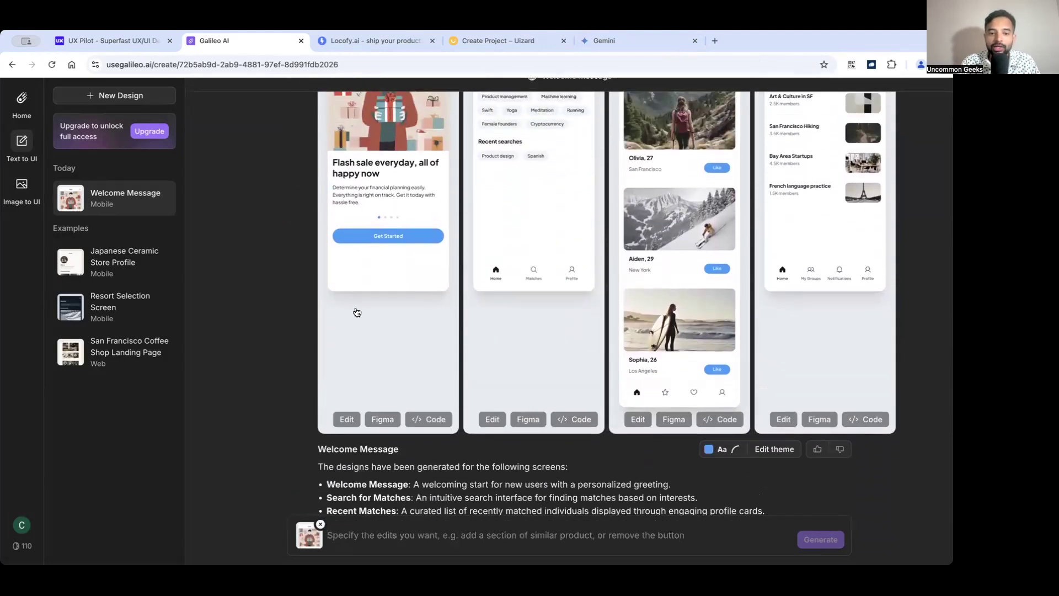
scroll(377, 231, "up", 1)
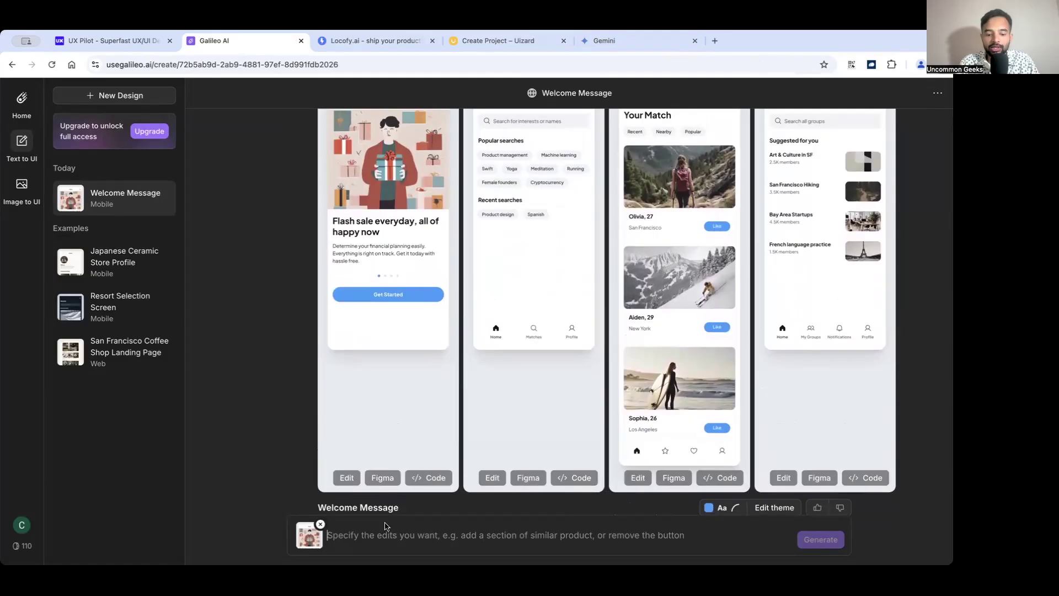
type("Can")
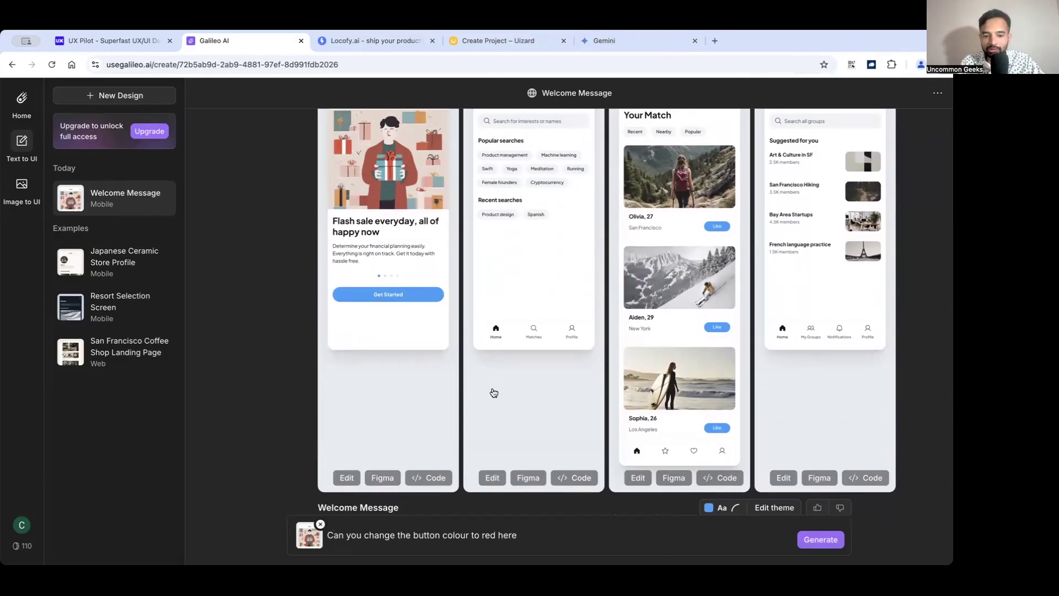
left_click(808, 538)
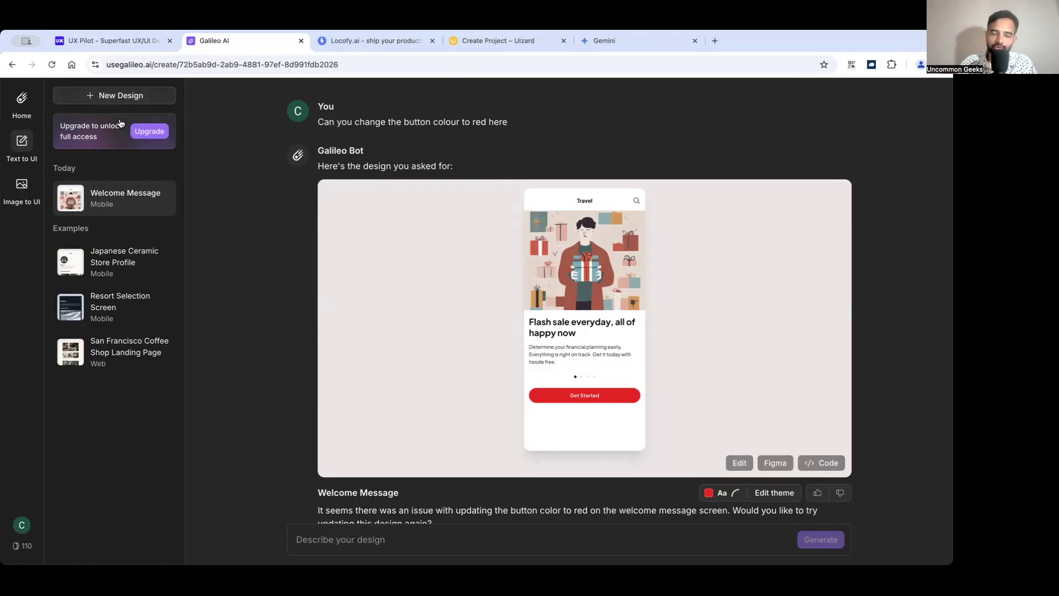
Step: Glance at UX Pilot, then play Locofy's demo video full screen from about three minutes
left_click(86, 40)
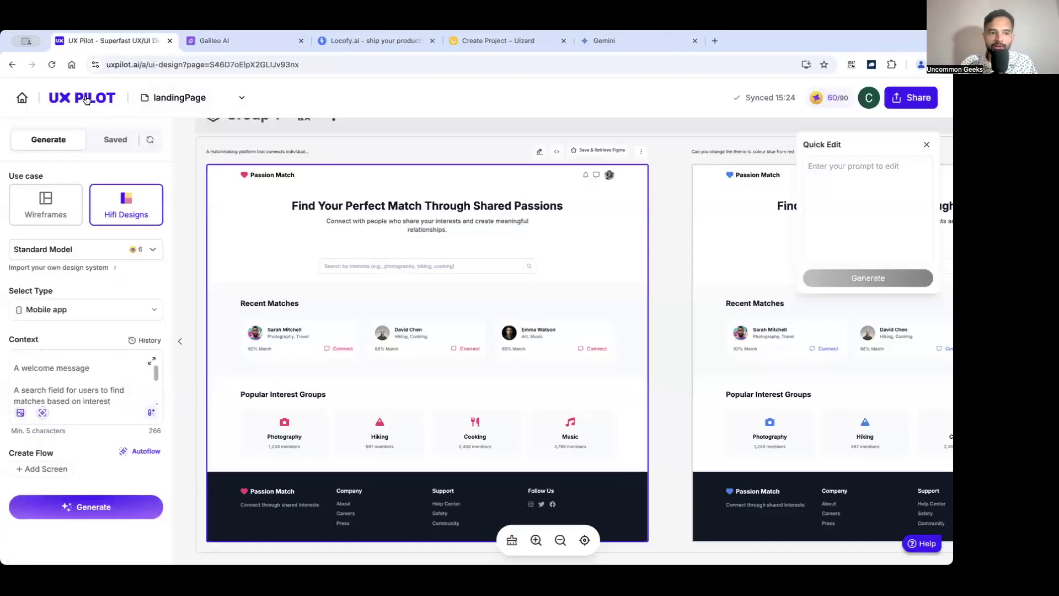
left_click(340, 43)
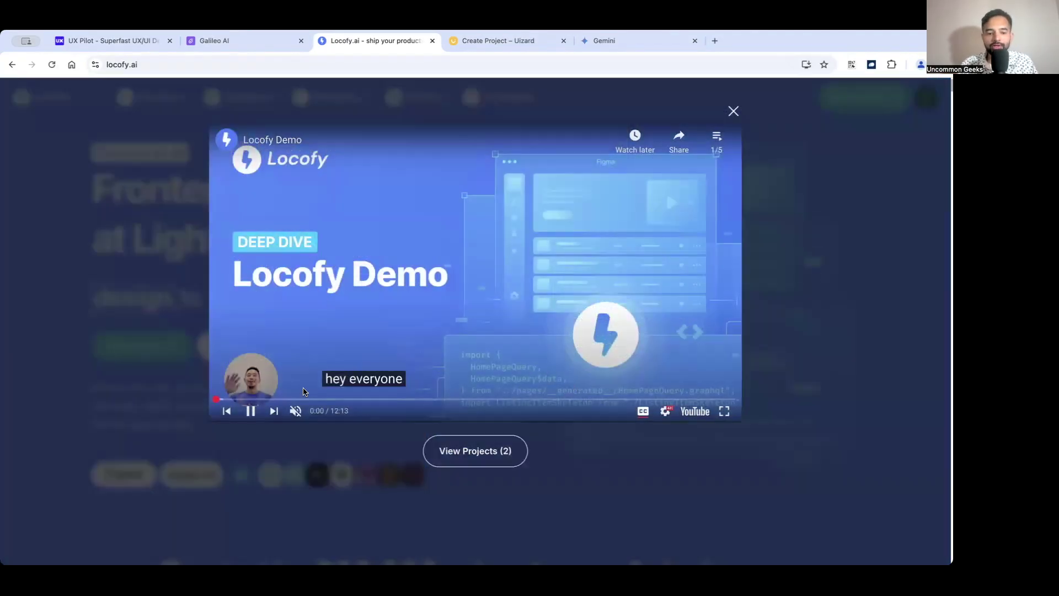
left_click_drag(302, 398, 349, 392)
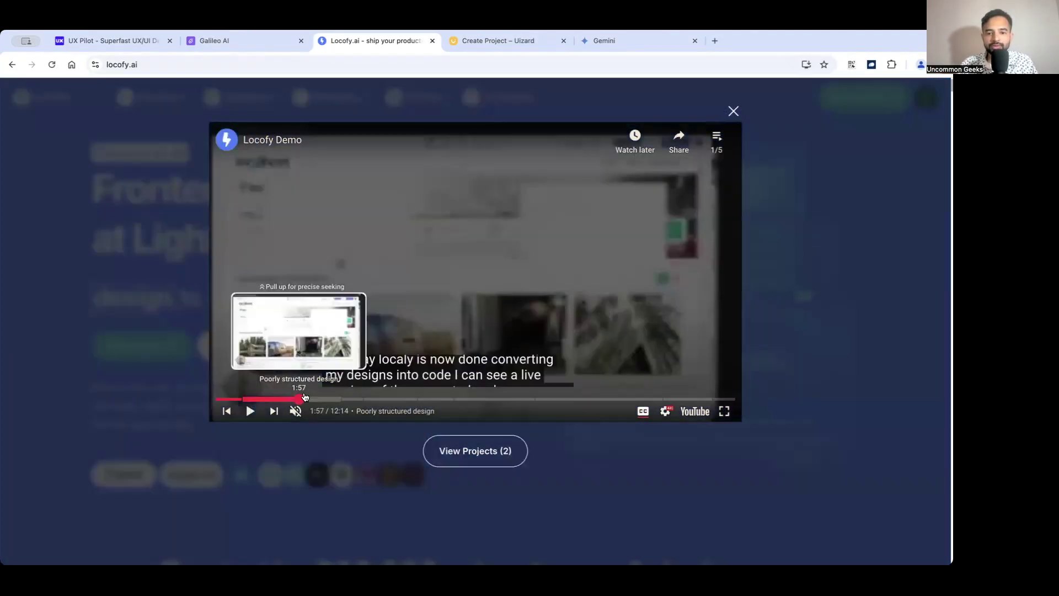
double_click(523, 343)
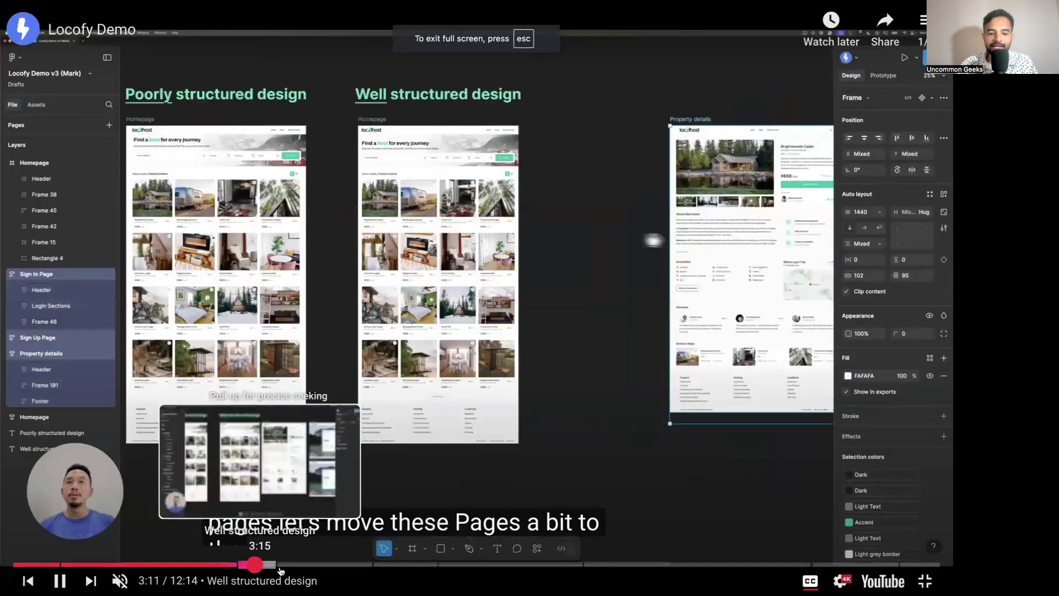
Step: Skip the demo to its edit-mode section, exit full screen, pause, and briefly check Galileo
left_click_drag(280, 568, 330, 567)
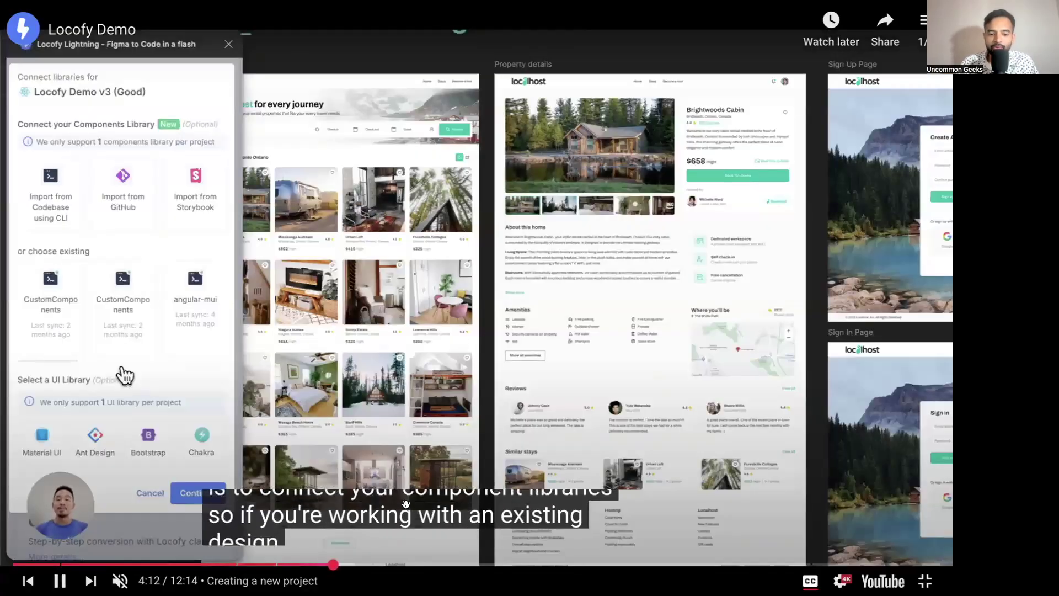
left_click_drag(346, 570, 619, 564)
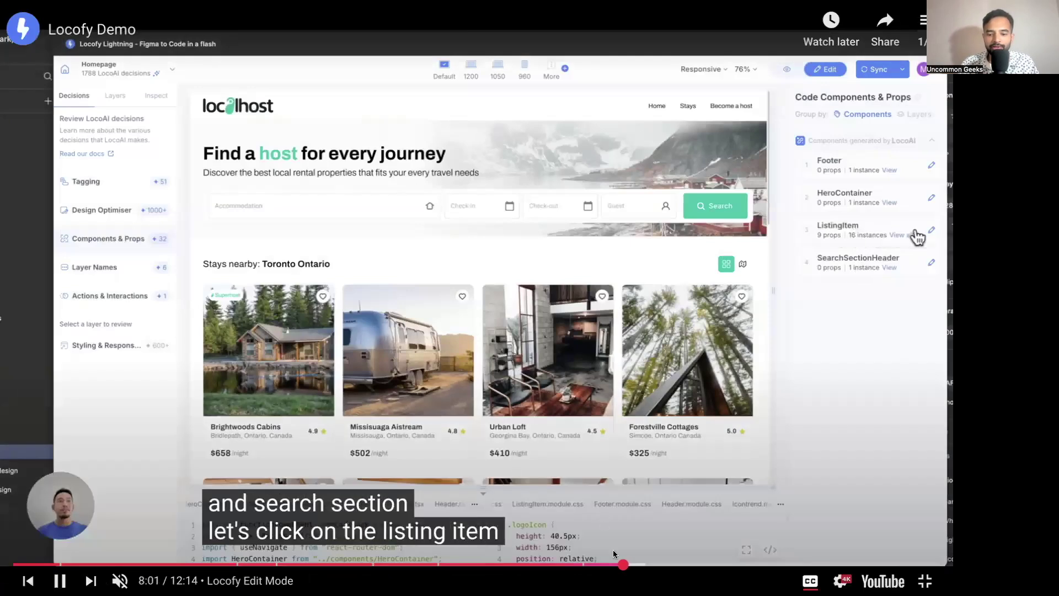
left_click_drag(623, 564, 678, 569)
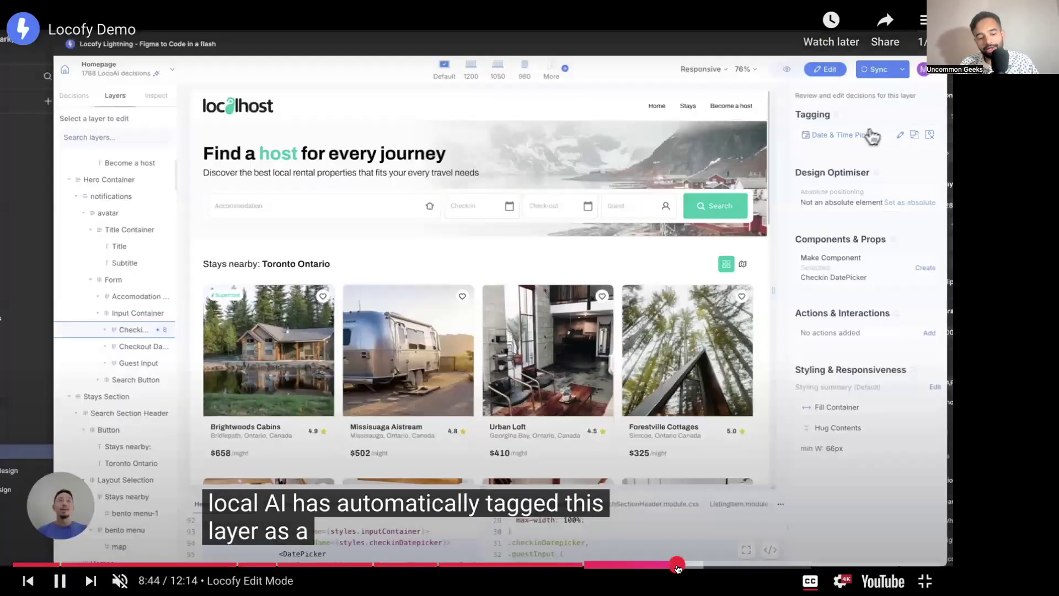
key("Escape")
left_click(494, 304)
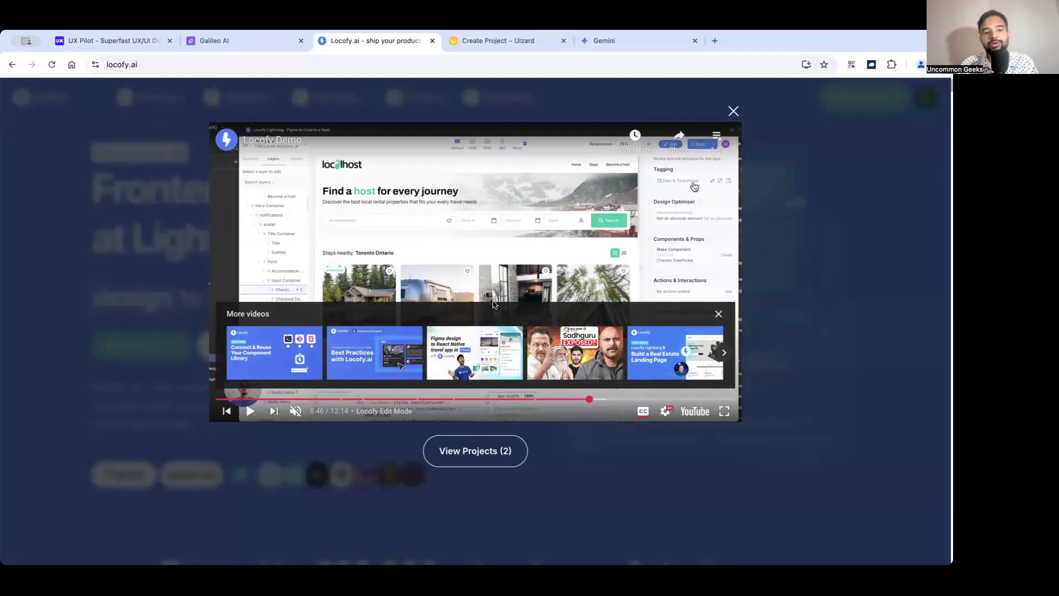
left_click(246, 42)
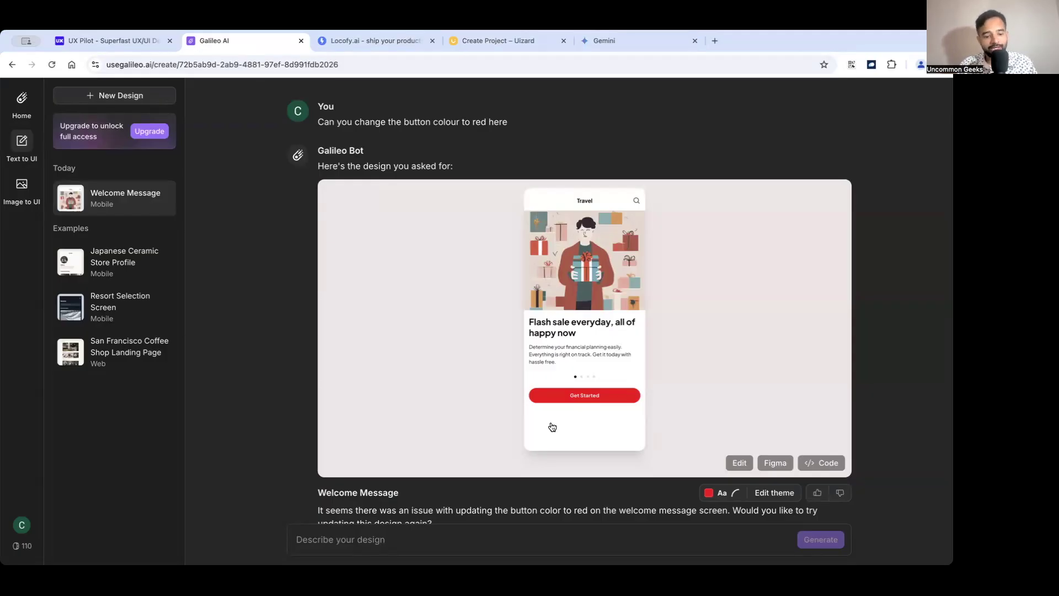
key("ctrl+Tab")
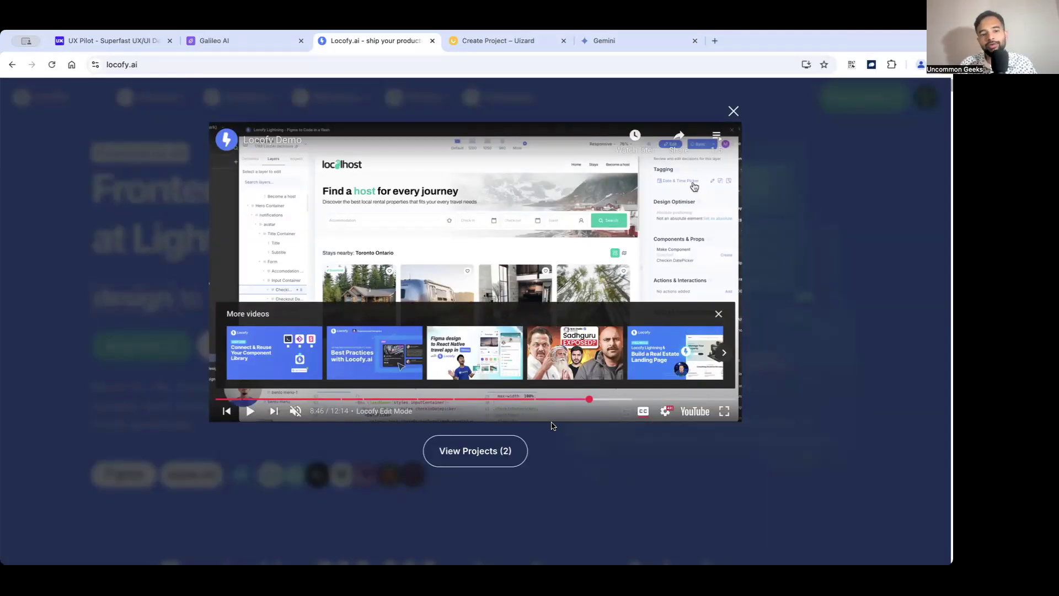
Step: Close the demo and review Locofy's pricing plans, highlighting the Starter $399 and Pro $1,199 prices
left_click(735, 113)
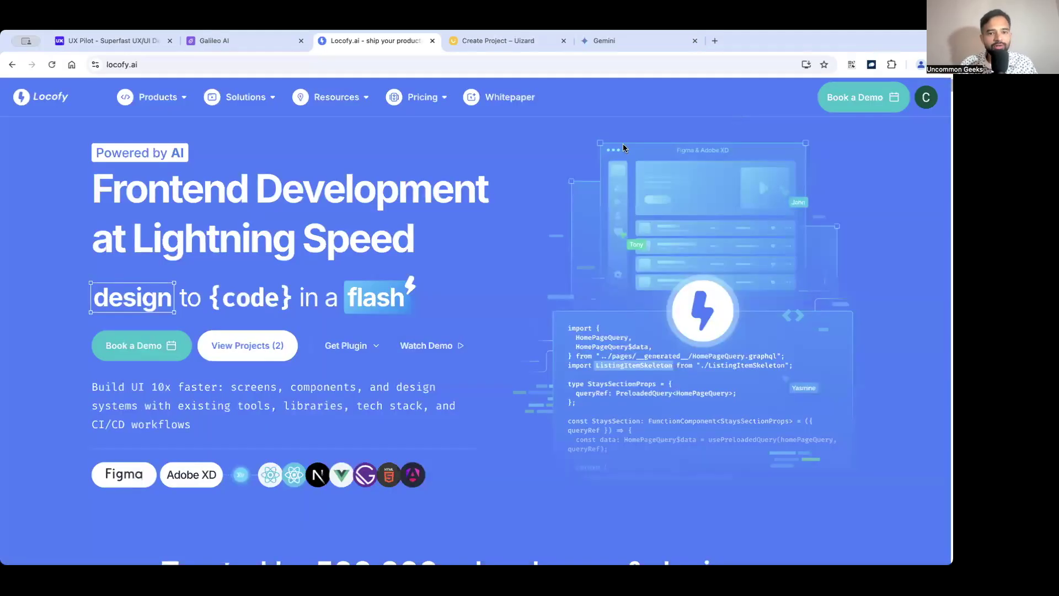
left_click(434, 172)
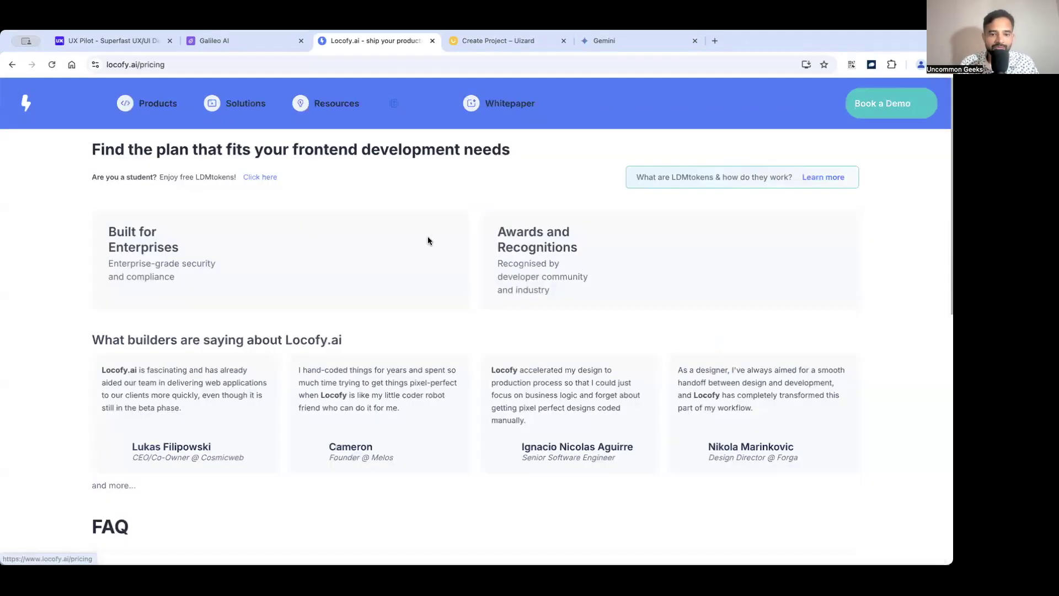
scroll(489, 341, "down", 1)
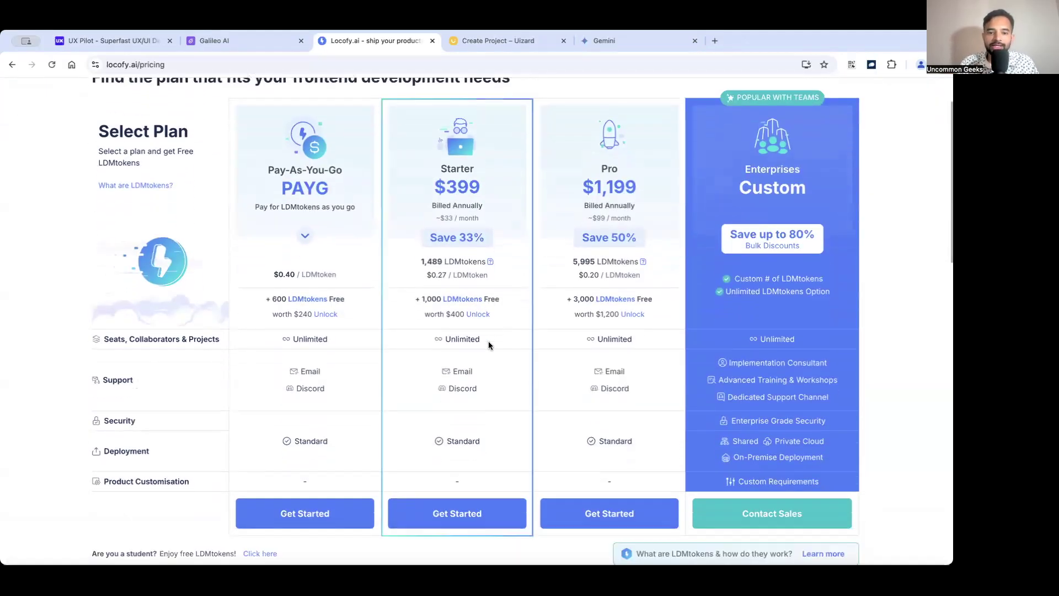
scroll(488, 345, "down", 1)
double_click(475, 180)
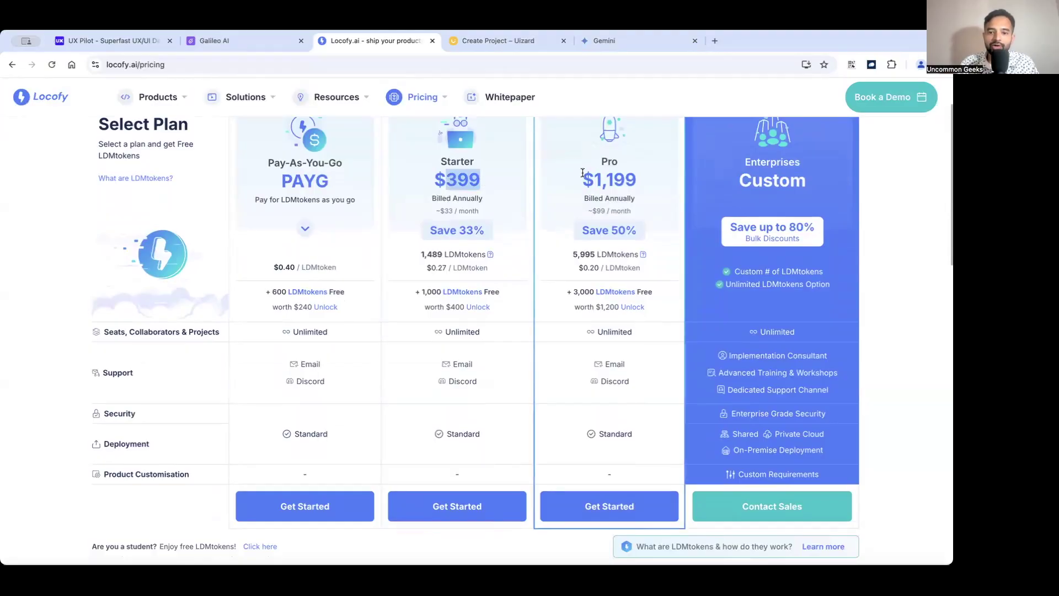
left_click_drag(582, 180, 638, 179)
scroll(633, 174, "up", 2)
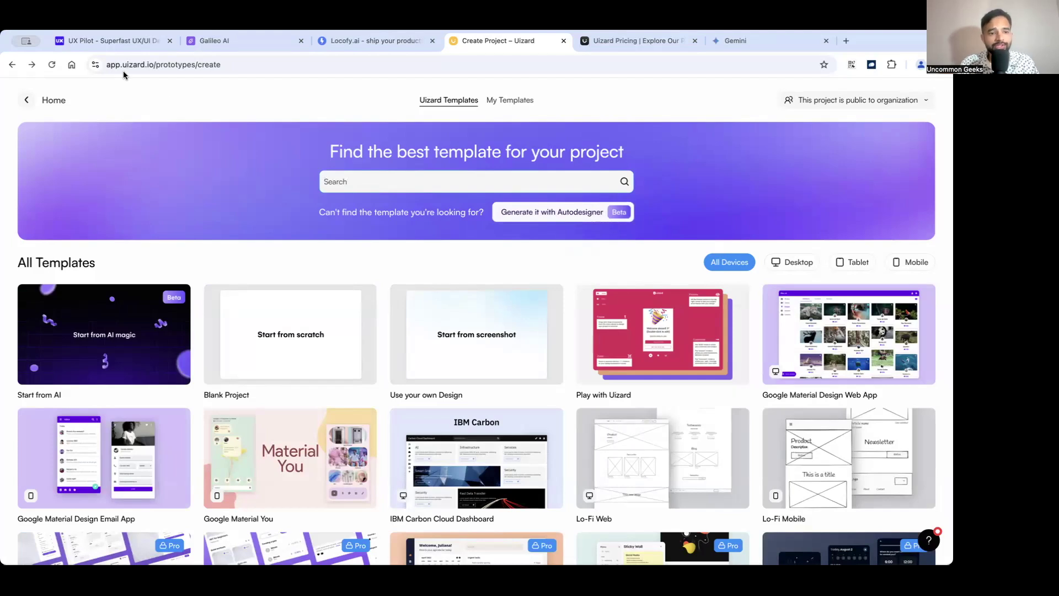
Step: Review Uizard's plans: Free $0, Pro $12, Business $39 per month, and custom Enterprise
left_click(635, 40)
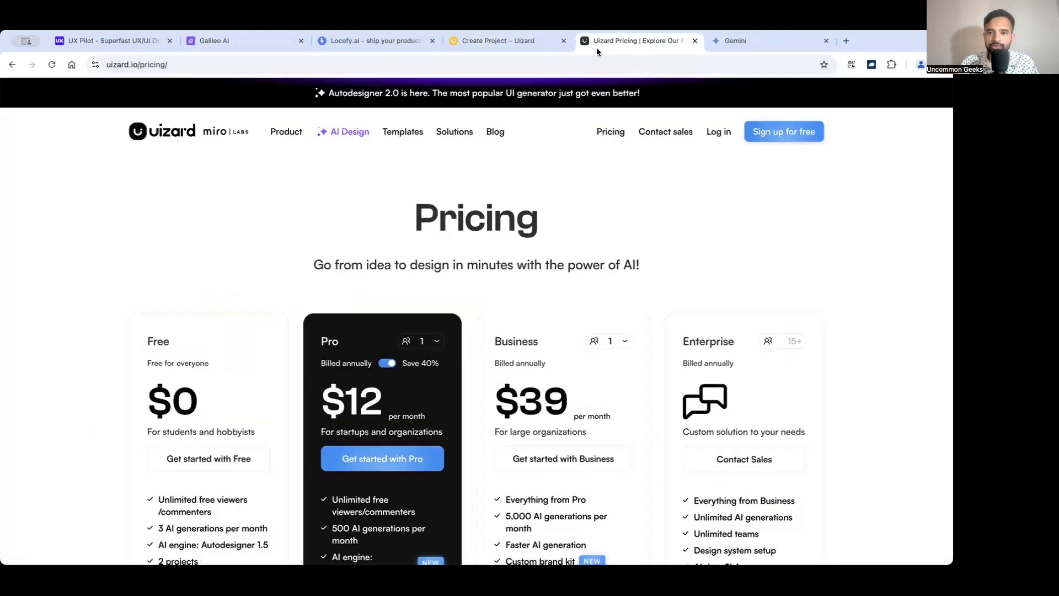
scroll(401, 204, "down", 2)
scroll(401, 204, "down", 1)
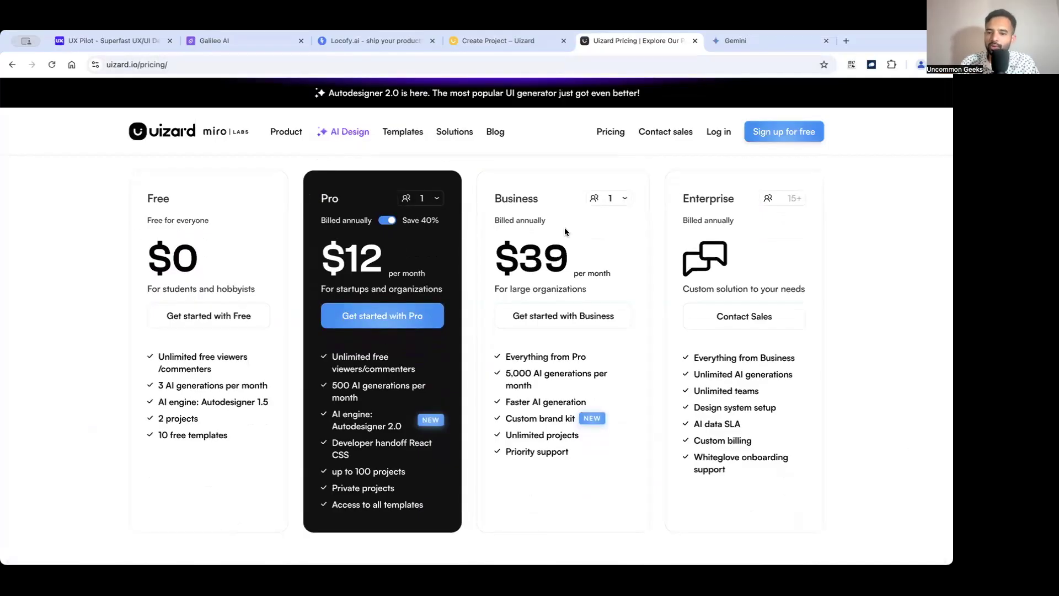
scroll(485, 204, "up", 1)
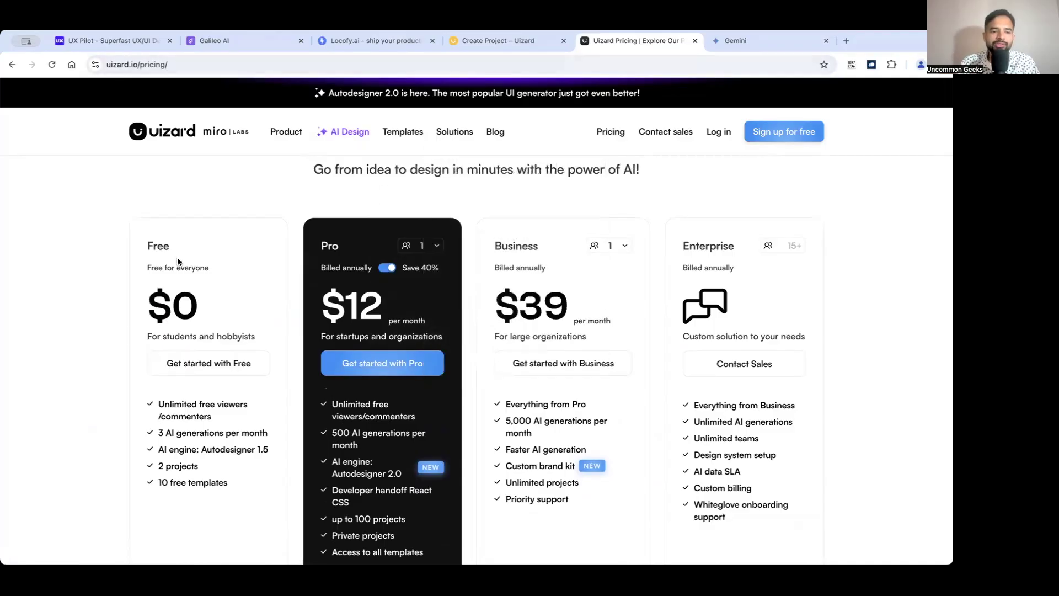
Step: Back in Uizard's template gallery, search the templates for a habit tracker ('habbit trac')
left_click(486, 40)
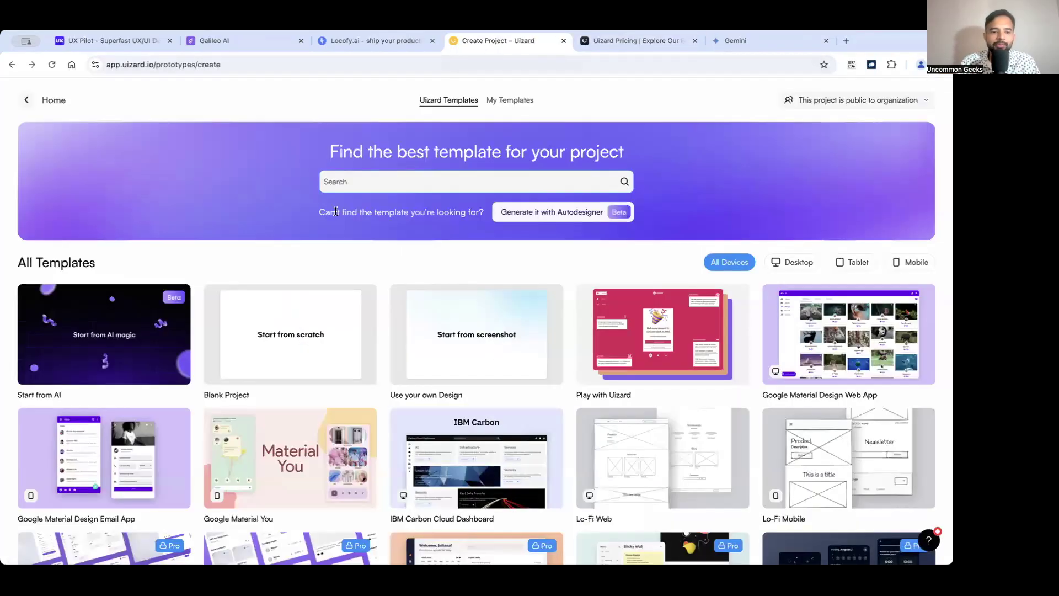
scroll(336, 213, "down", 1)
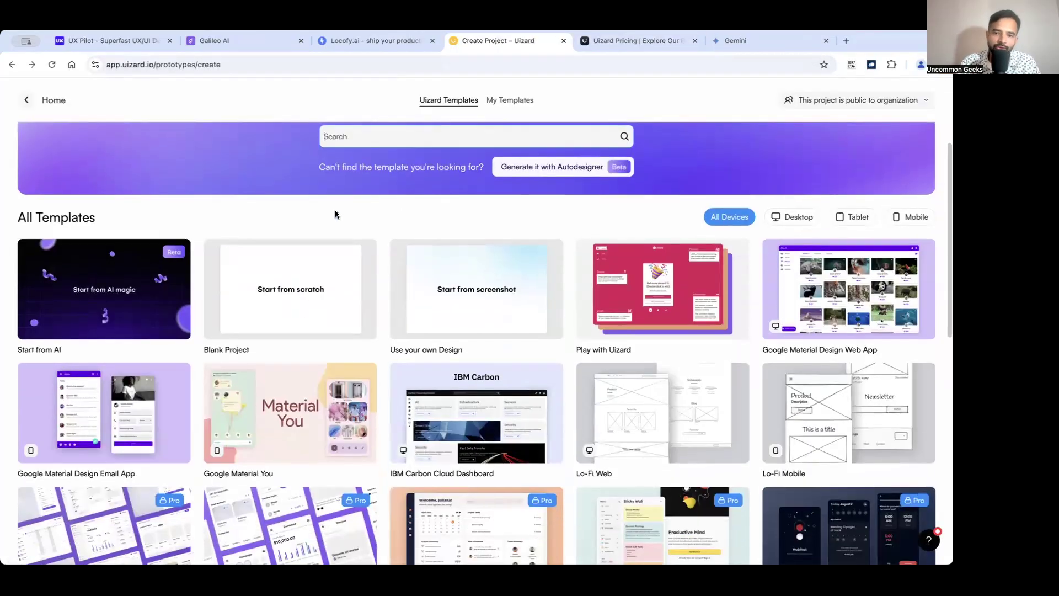
scroll(336, 214, "up", 1)
scroll(335, 214, "up", 1)
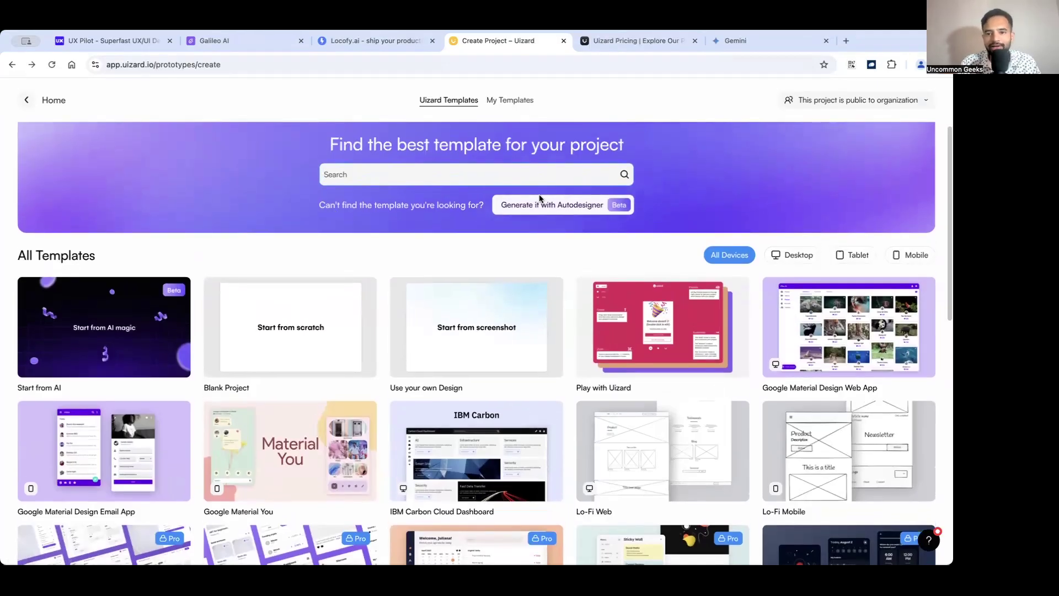
scroll(620, 217, "down", 1)
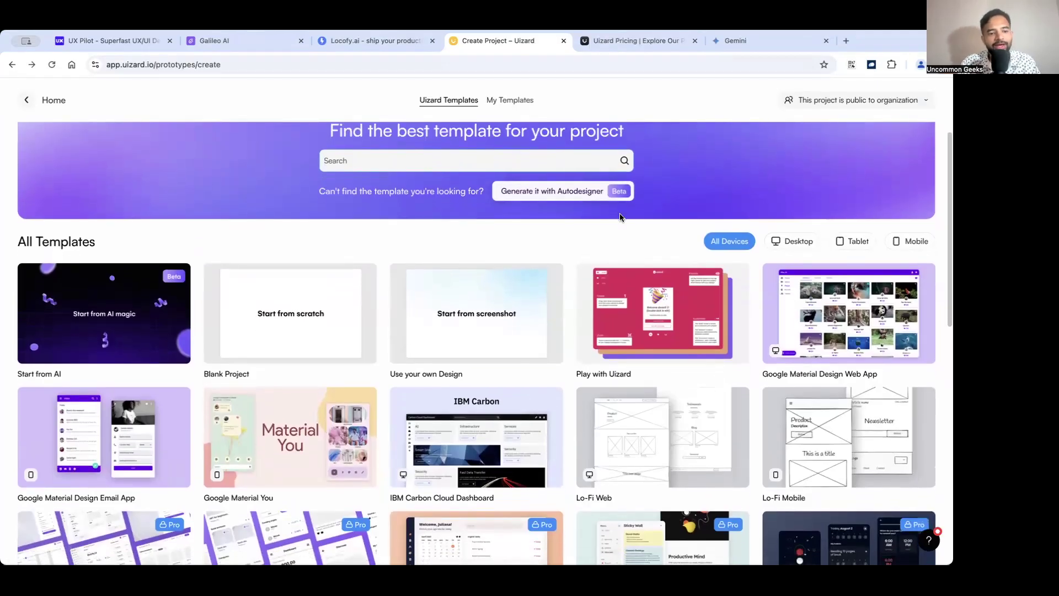
scroll(620, 215, "down", 1)
scroll(551, 221, "down", 2)
scroll(450, 204, "up", 3)
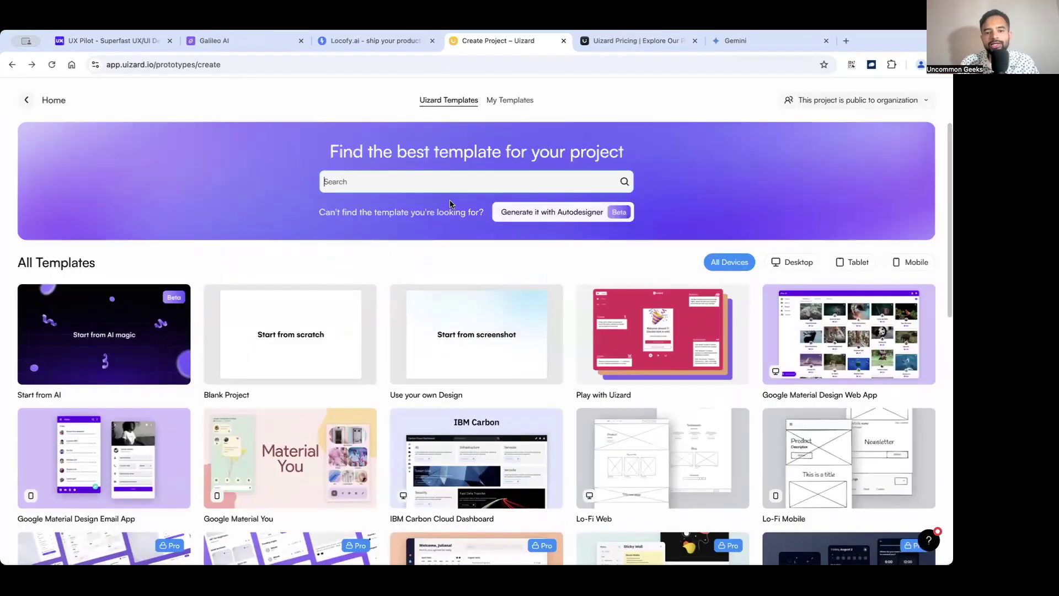
left_click(414, 184)
type("ha")
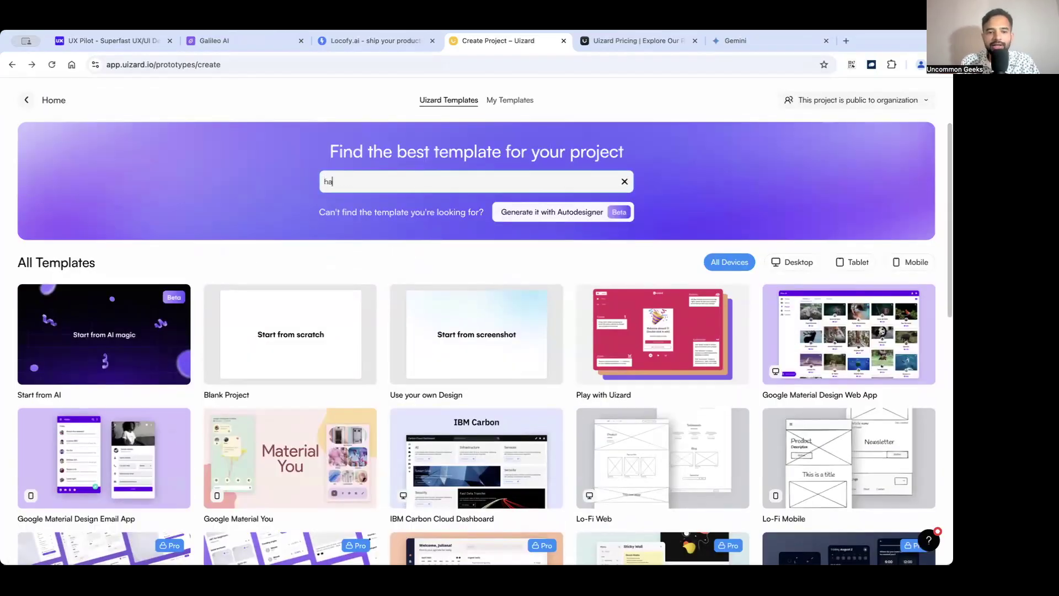
type("bbit")
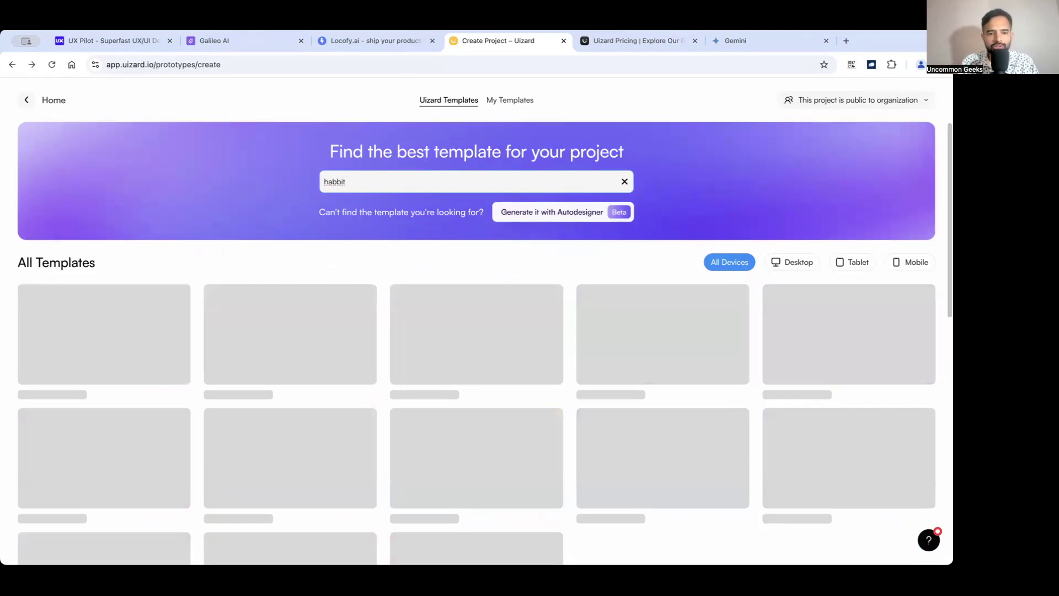
type("c")
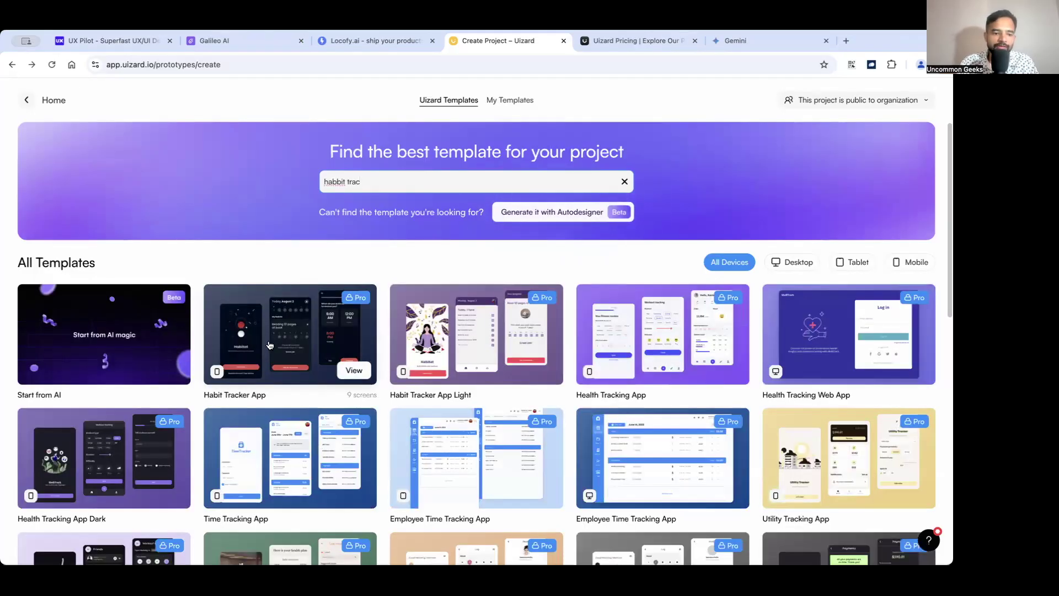
left_click(294, 351)
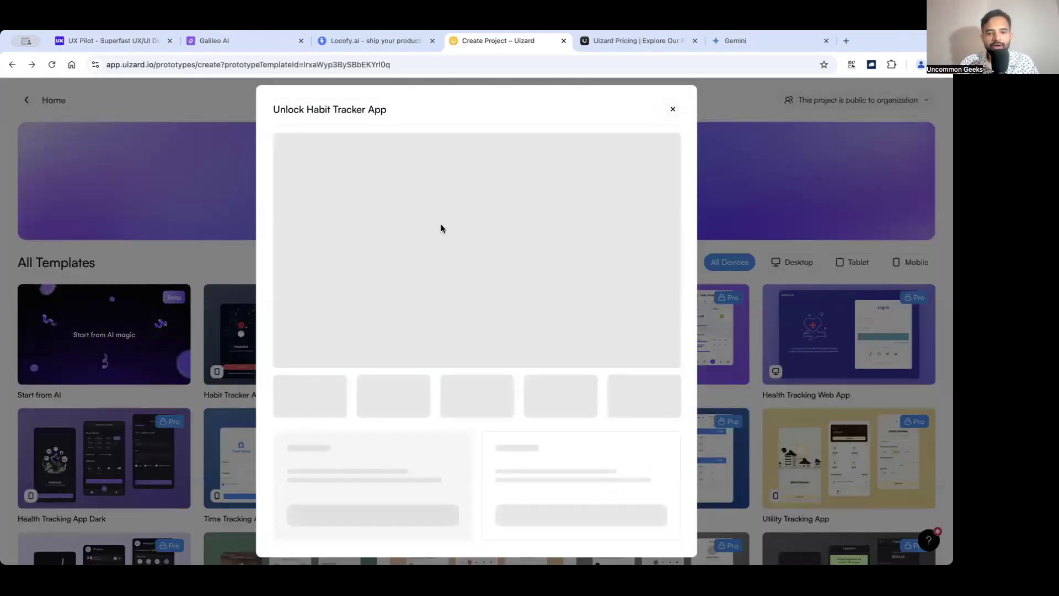
left_click(666, 246)
mouse_move(477, 246)
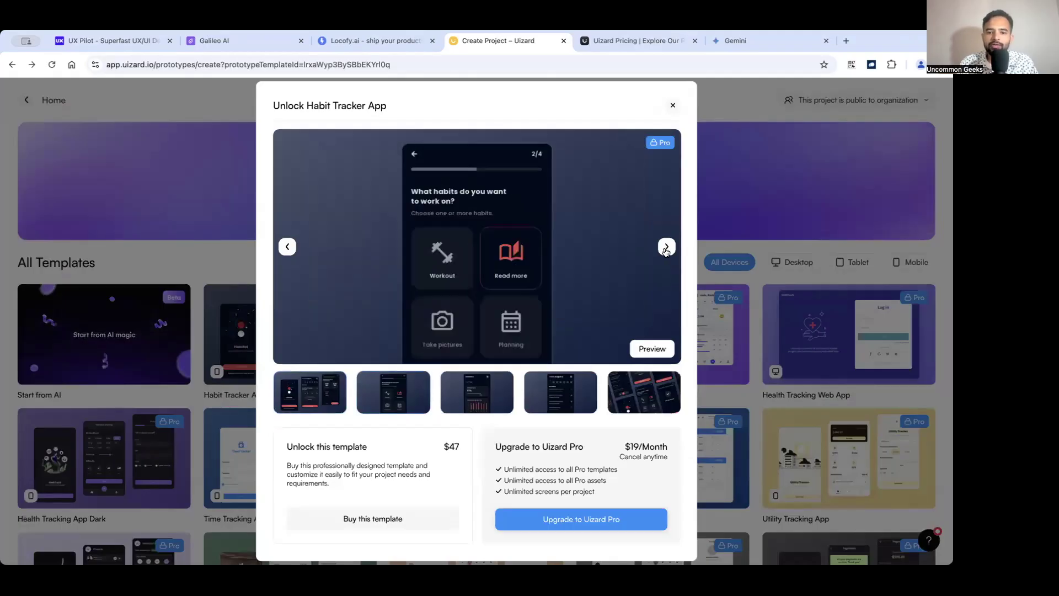
left_click(666, 246)
left_click(666, 247)
left_click(393, 392)
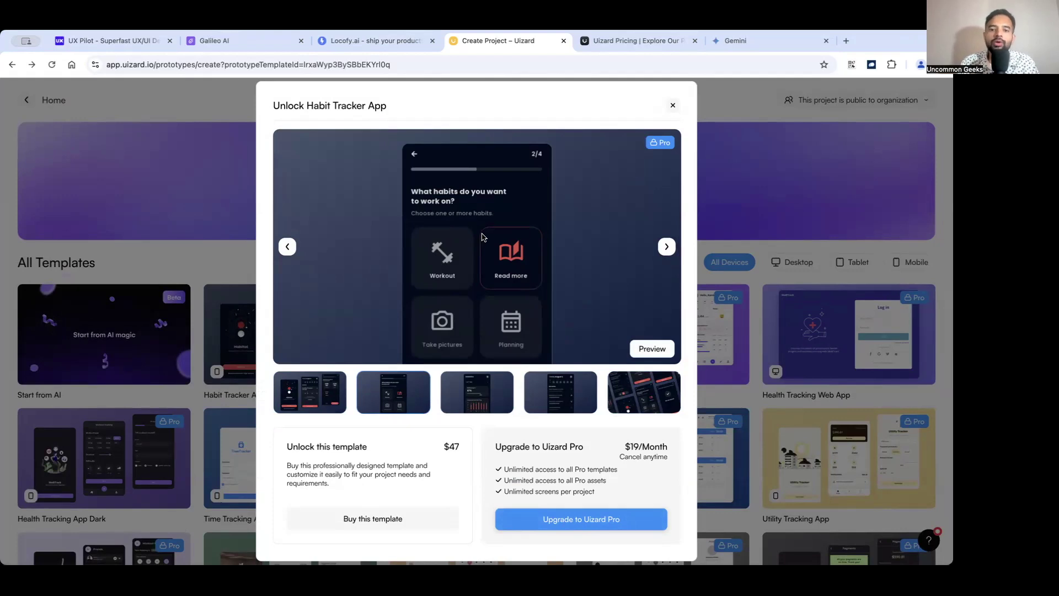
left_click(673, 105)
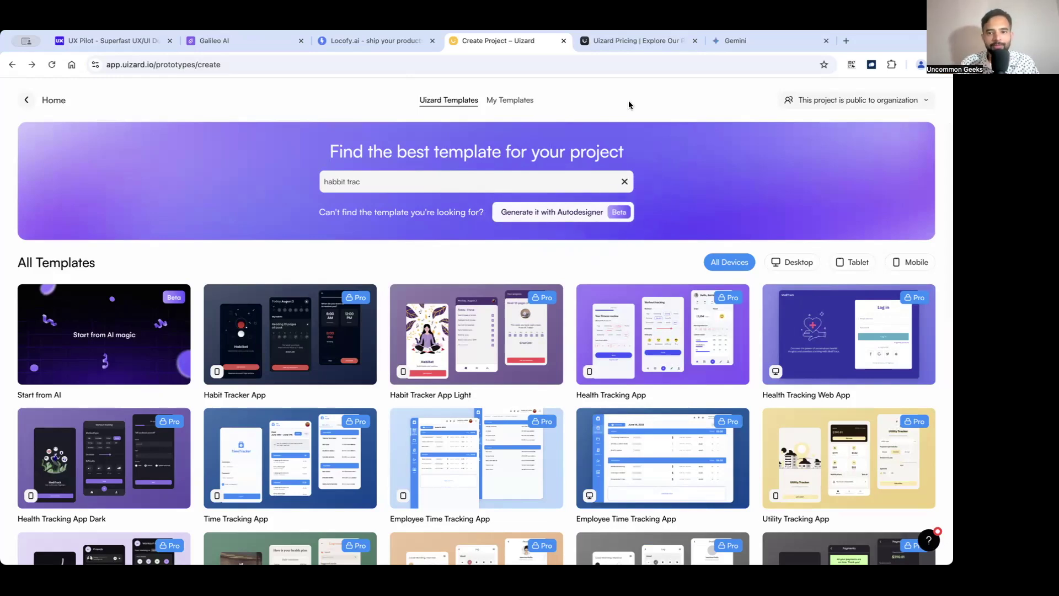
left_click(82, 42)
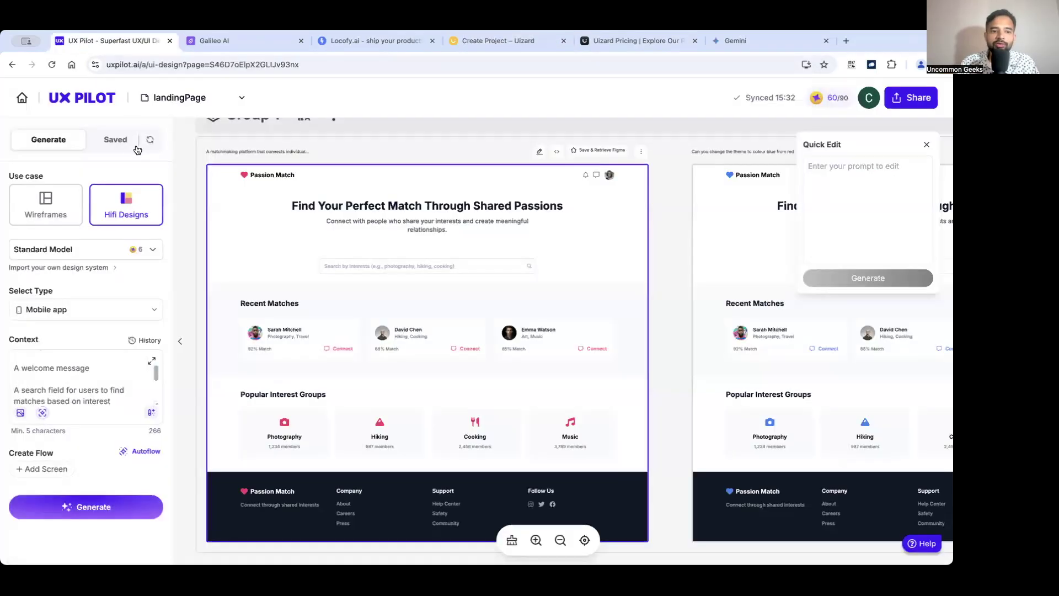
key("ctrl+Tab")
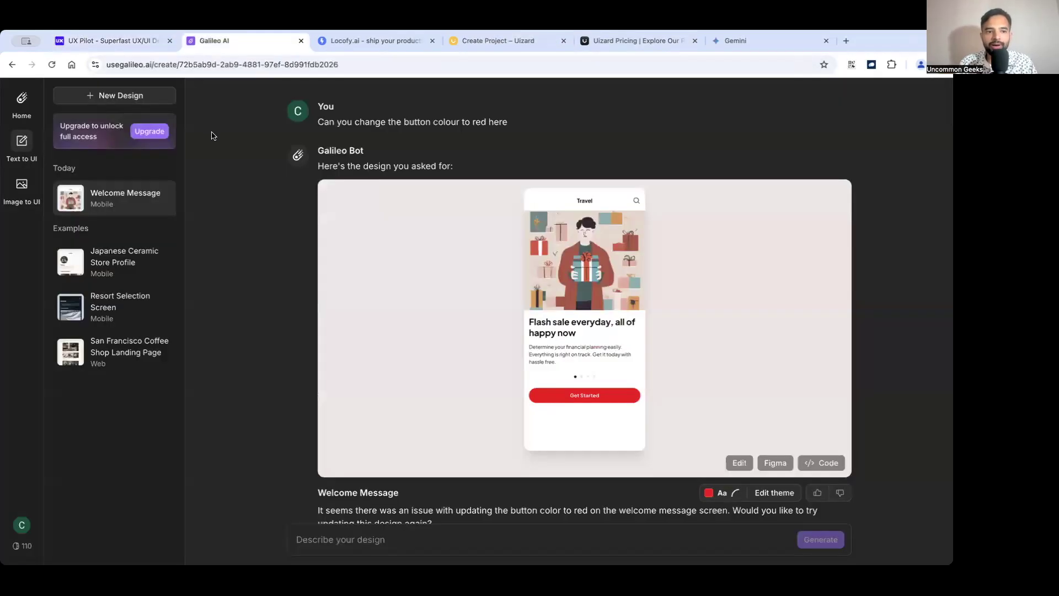
key("ctrl+Tab")
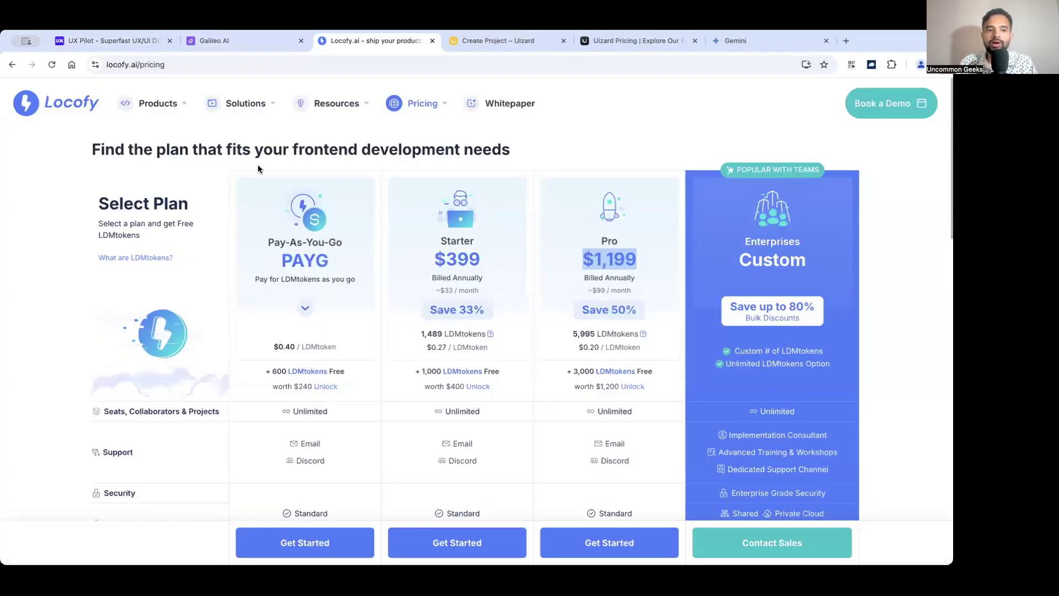
key("ctrl+Tab")
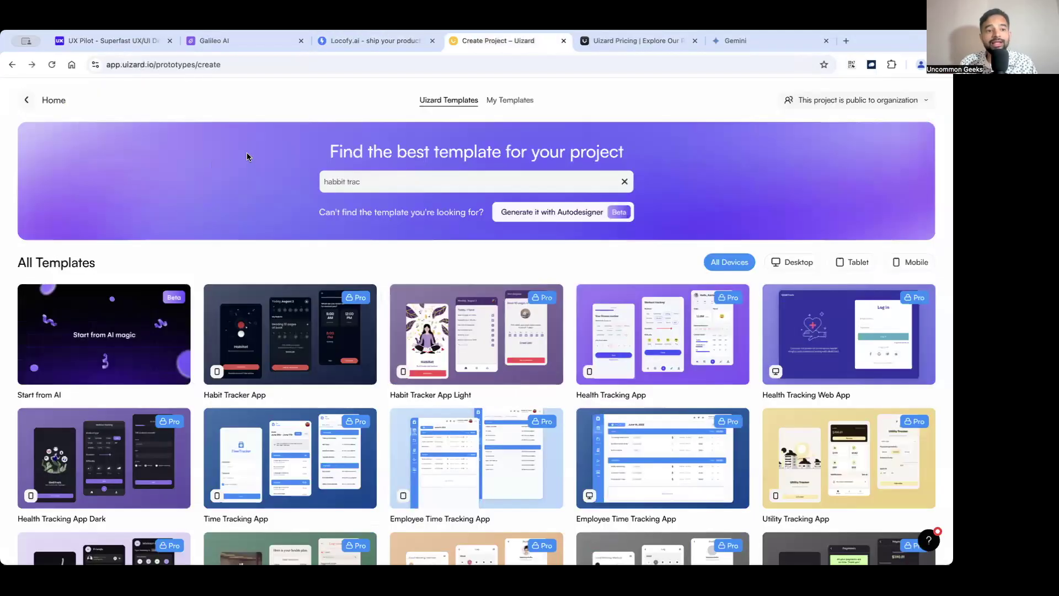